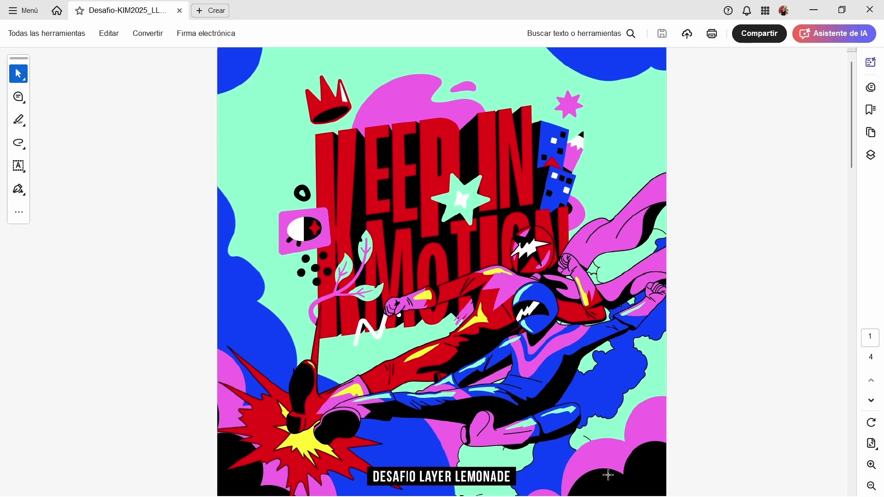
Read the theme, mandatory logo sign-off, maximum duration and deadline rules on page 2 of the challenge PDF
click(871, 401)
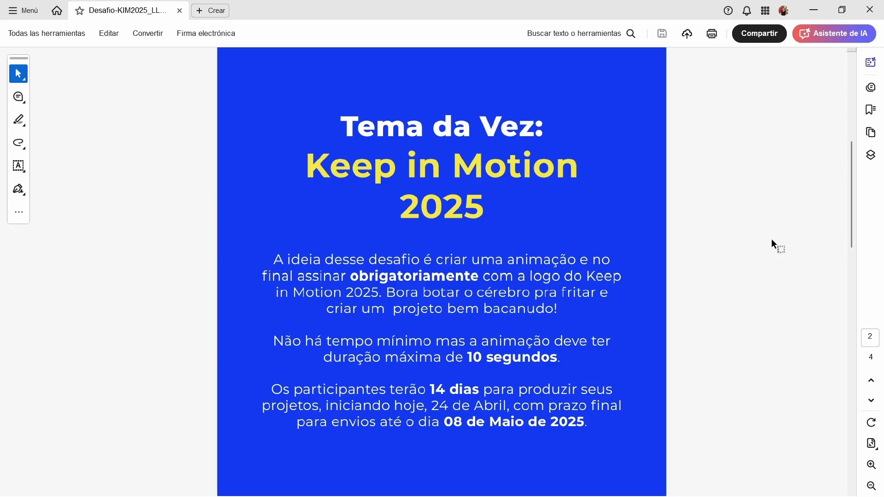
drag(289, 141, 604, 237)
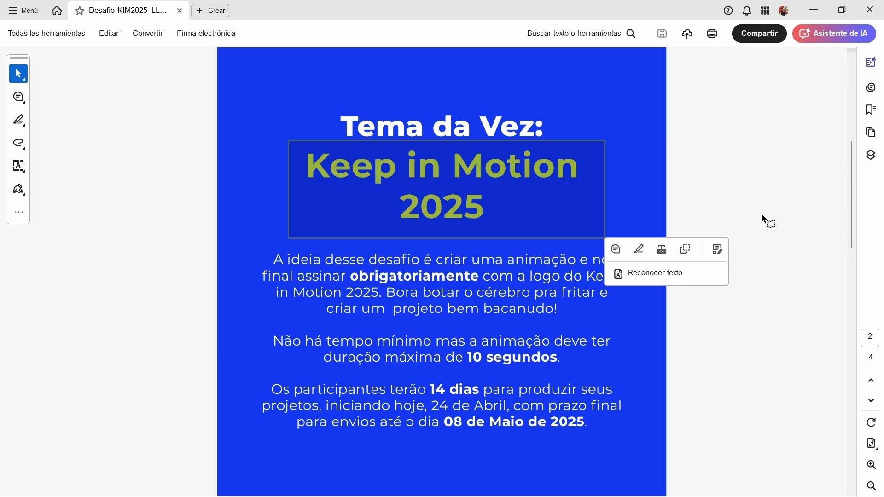
click(733, 196)
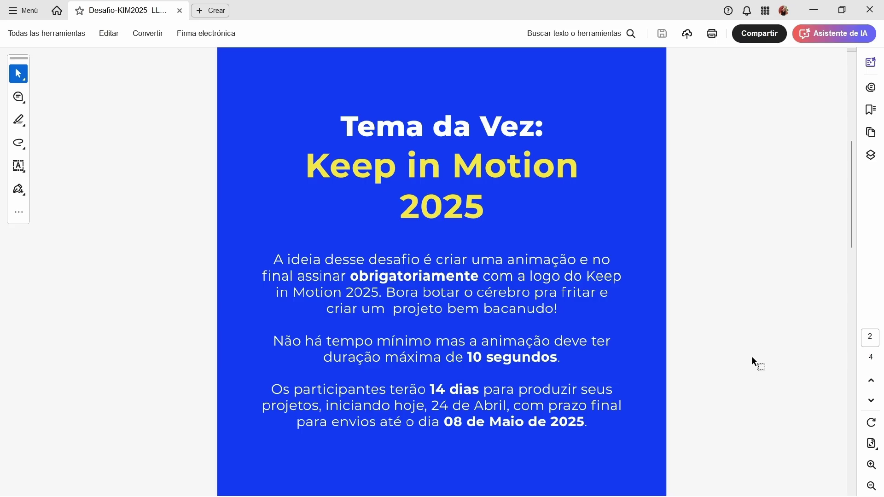
drag(298, 272, 635, 286)
click(595, 322)
drag(552, 361, 587, 360)
click(625, 446)
click(423, 375)
Read the top 05 selection, feedback live and extra exhibition sections on page 3, and continue to the FAQ
scroll(723, 336, down, 10)
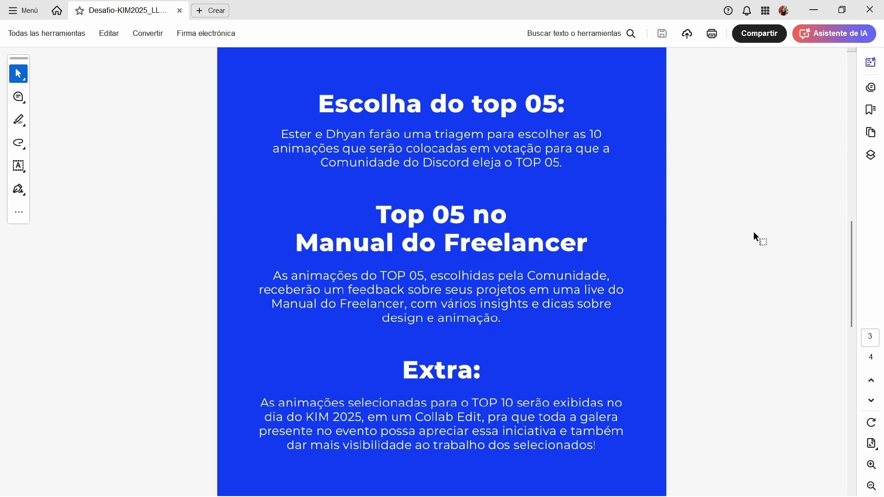
drag(469, 85, 575, 124)
click(249, 358)
drag(255, 392, 574, 387)
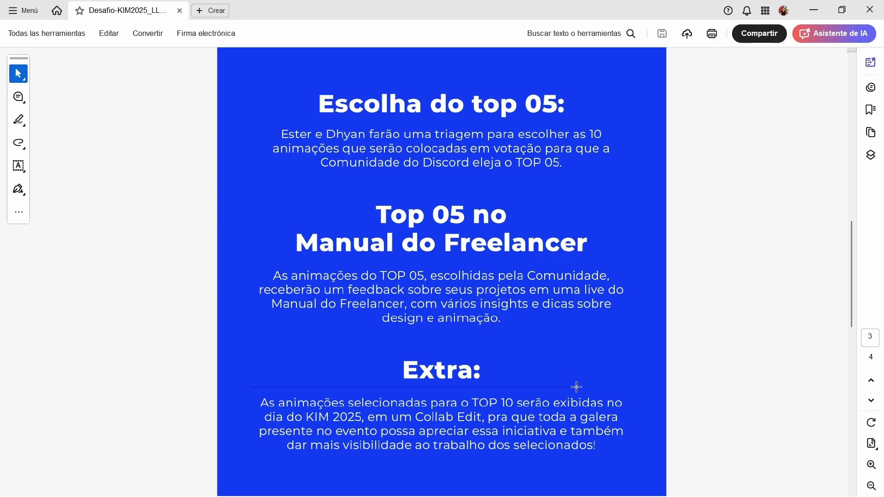
scroll(574, 387, down, 3)
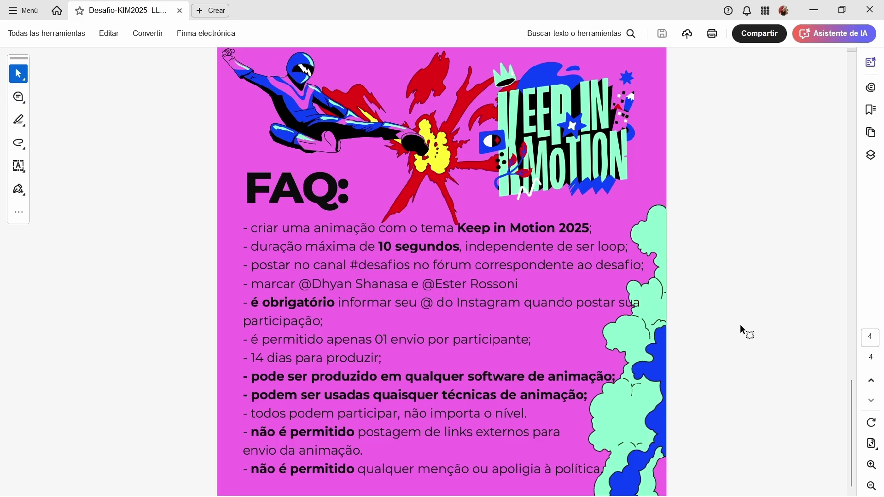
Review the brief again from the cover page through to the FAQ rules, and return to the first page
click(870, 380)
click(871, 380)
click(870, 380)
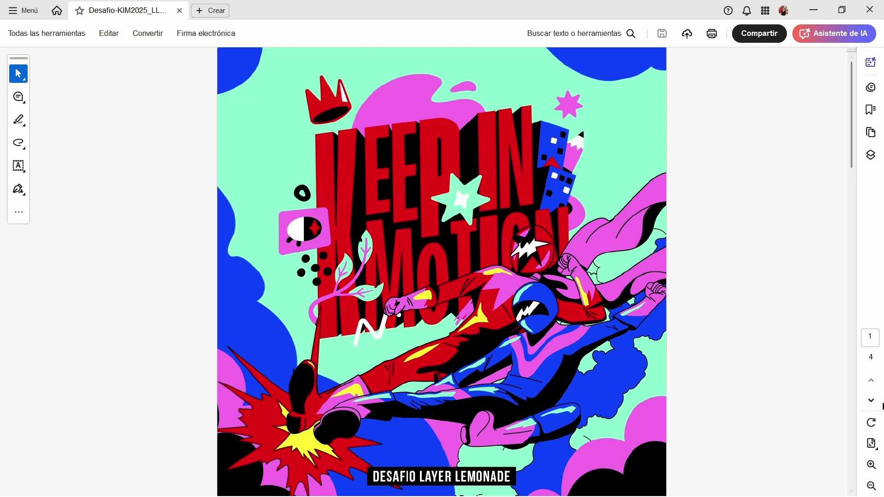
click(871, 401)
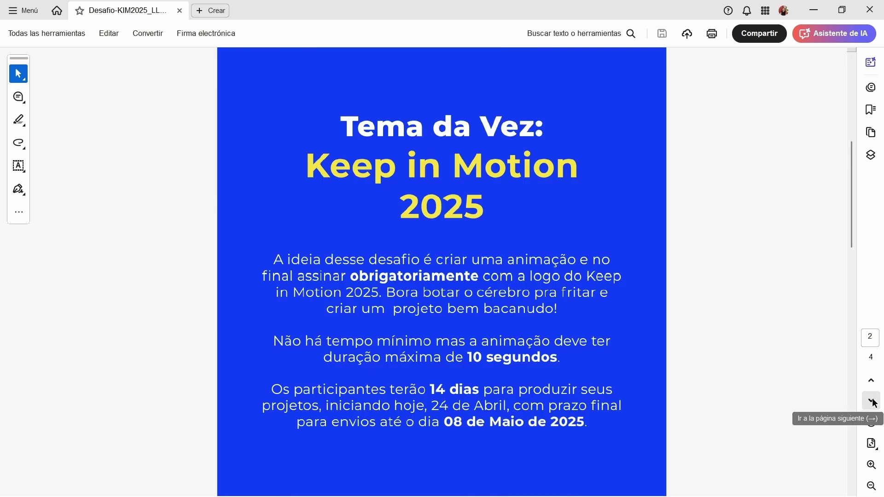
click(871, 401)
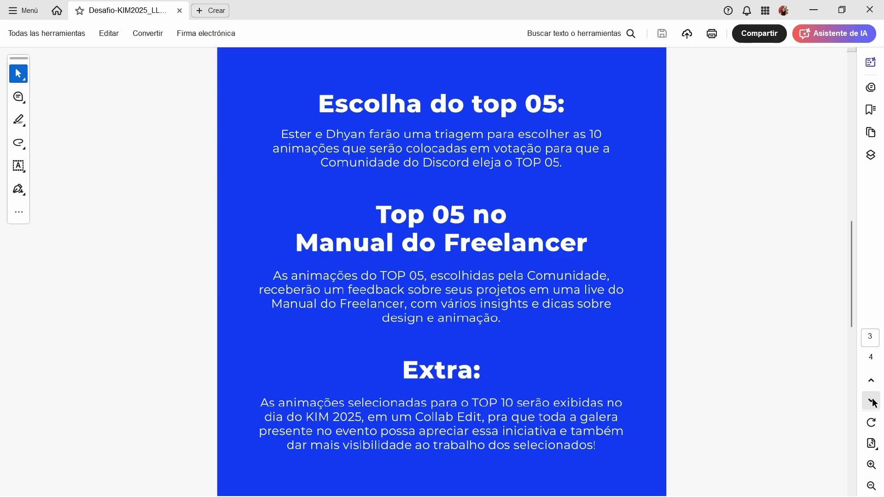
click(872, 402)
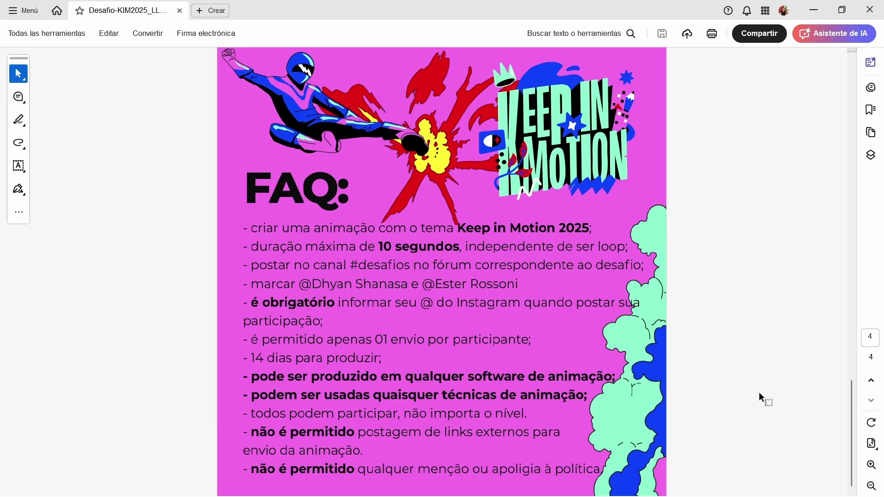
drag(851, 442, 849, 135)
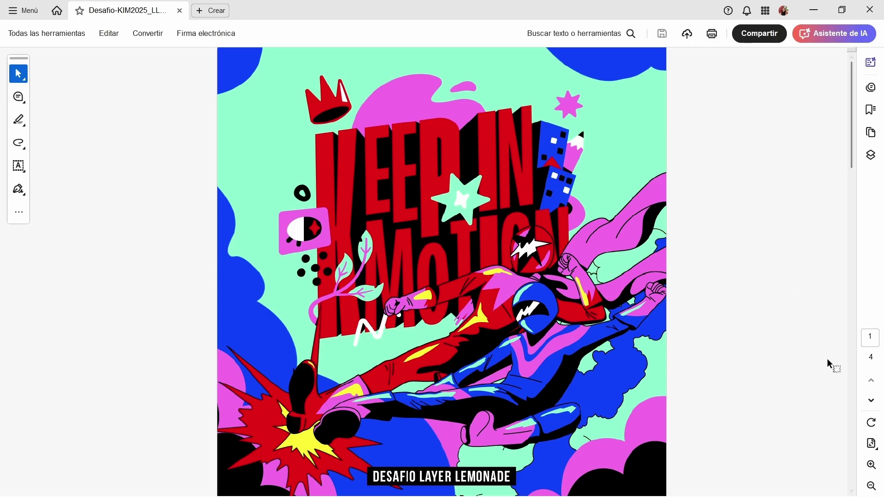
click(871, 400)
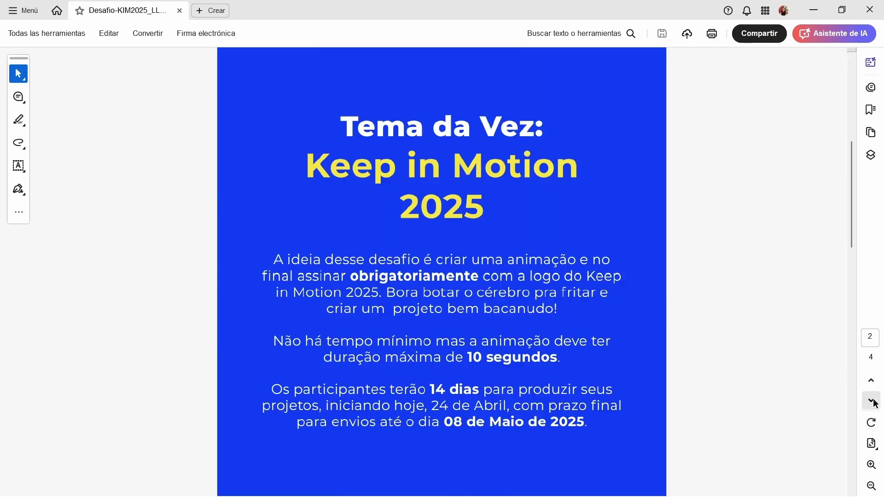
click(872, 404)
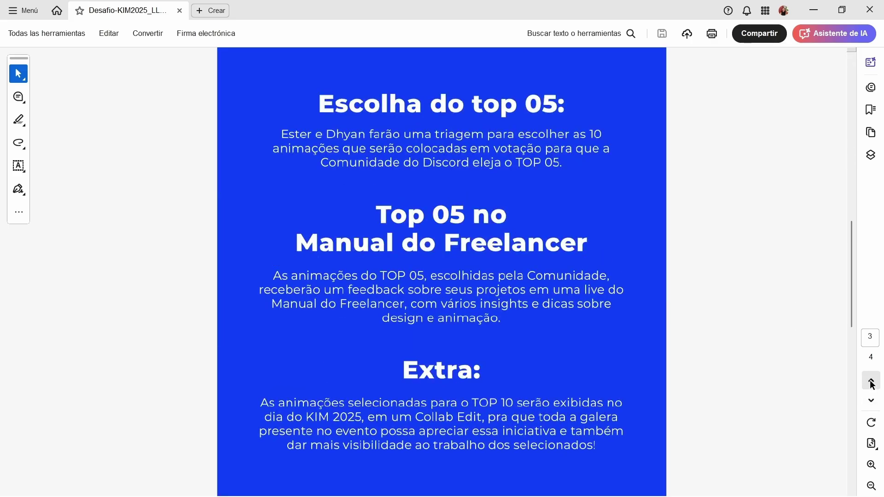
click(872, 389)
click(870, 381)
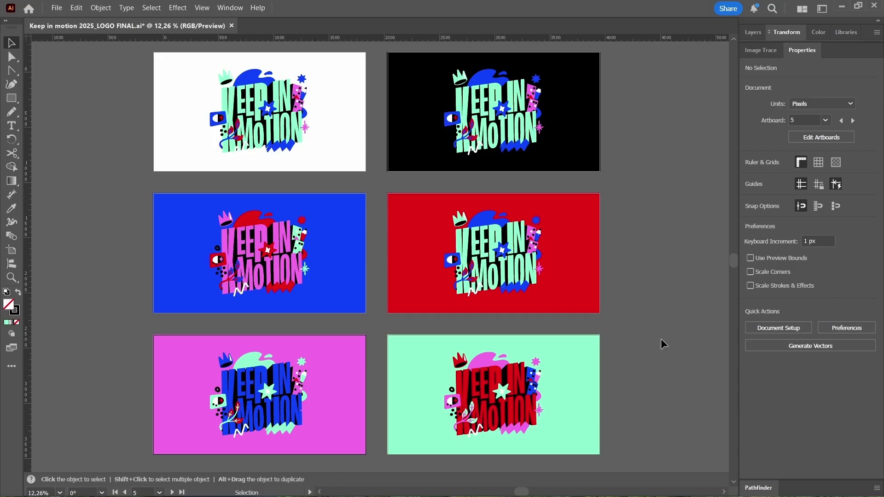
Switch to Illustrator and inspect the Keep in Motion logo colour variations on the six artboards
click(216, 399)
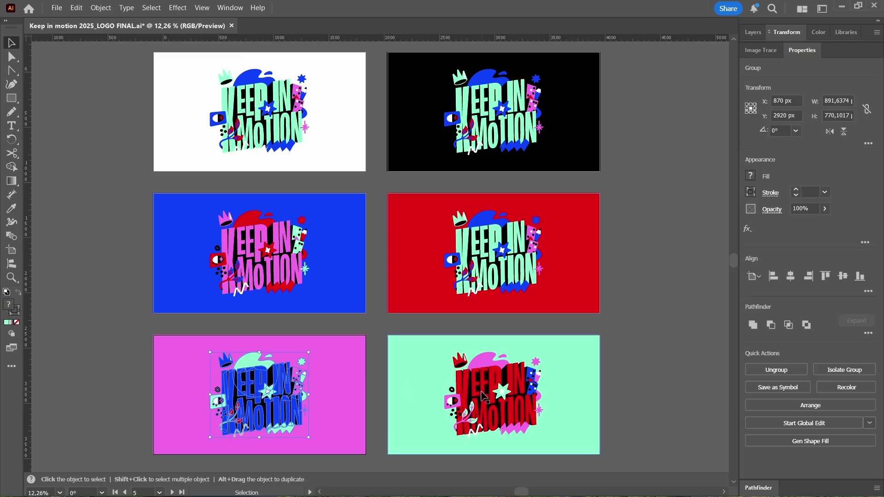
click(516, 269)
click(244, 182)
click(257, 138)
click(593, 138)
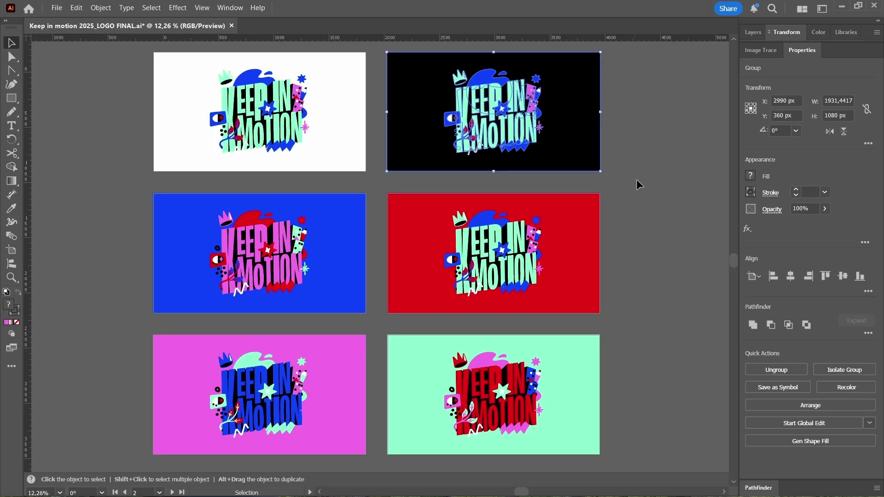
click(642, 244)
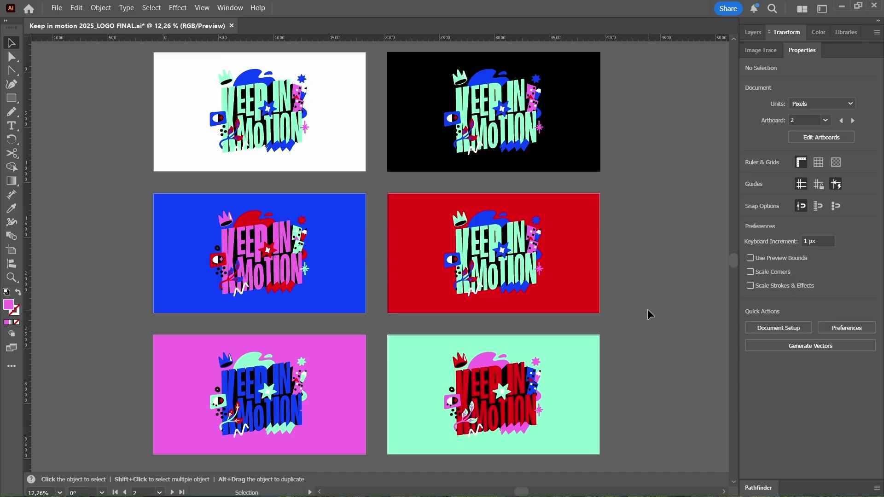
Examine the separated logo elements below the artboards, including the crown, eye card, leaf branch and buildings
scroll(647, 309, down, 5)
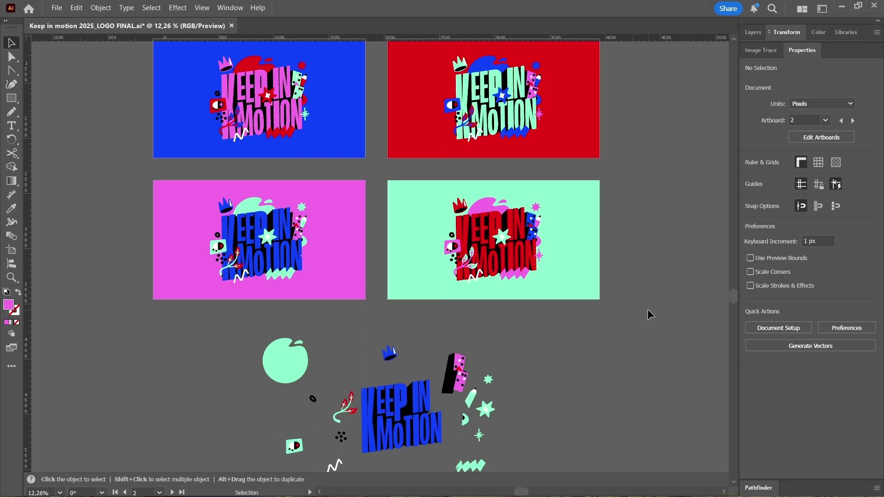
scroll(441, 390, up, 3)
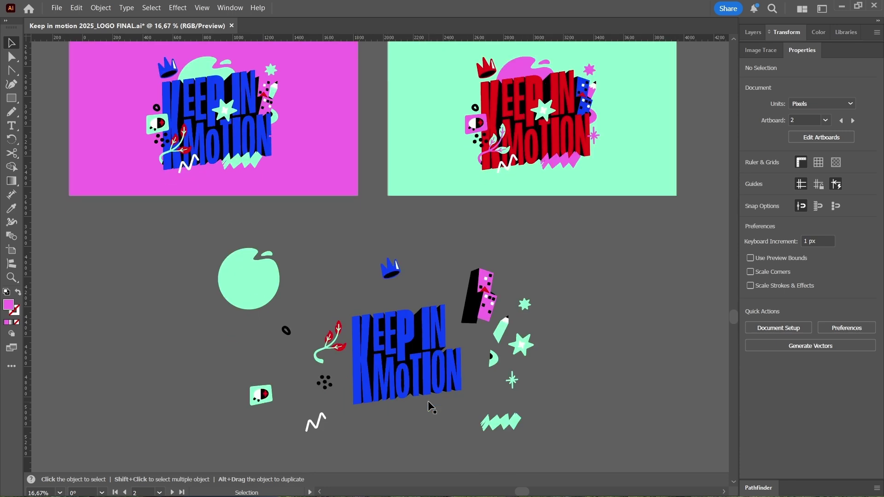
scroll(427, 398, down, 1)
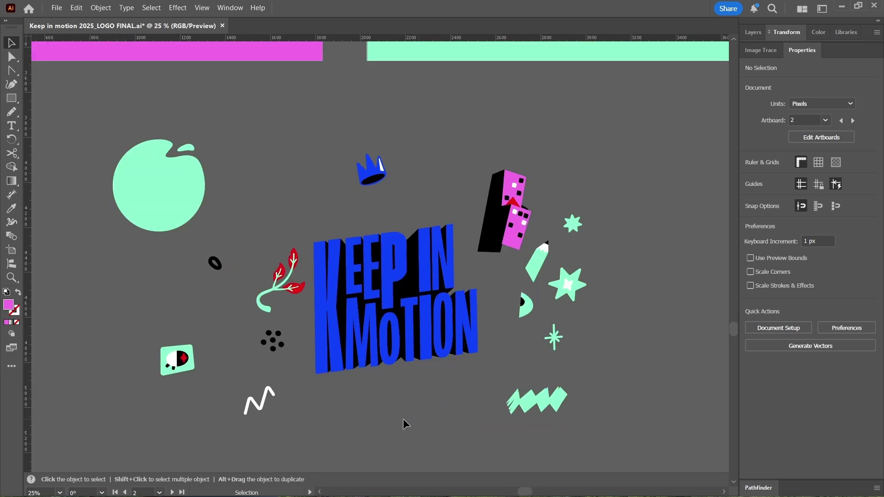
click(372, 174)
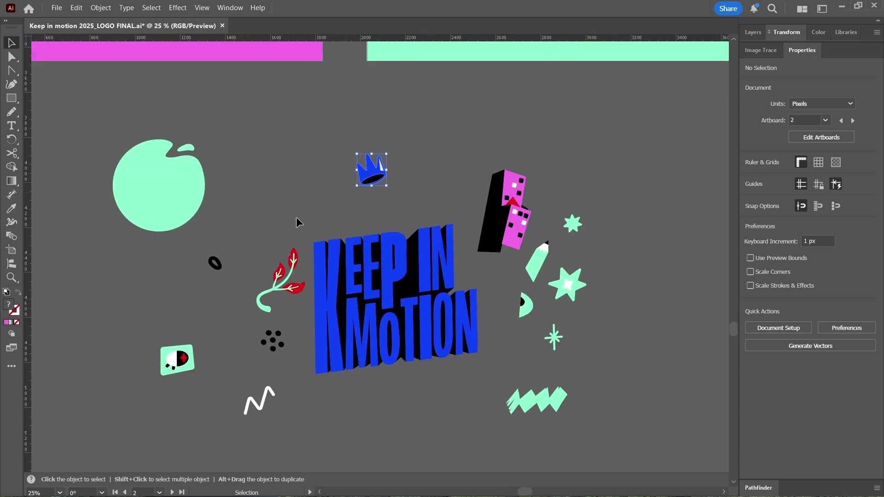
click(173, 372)
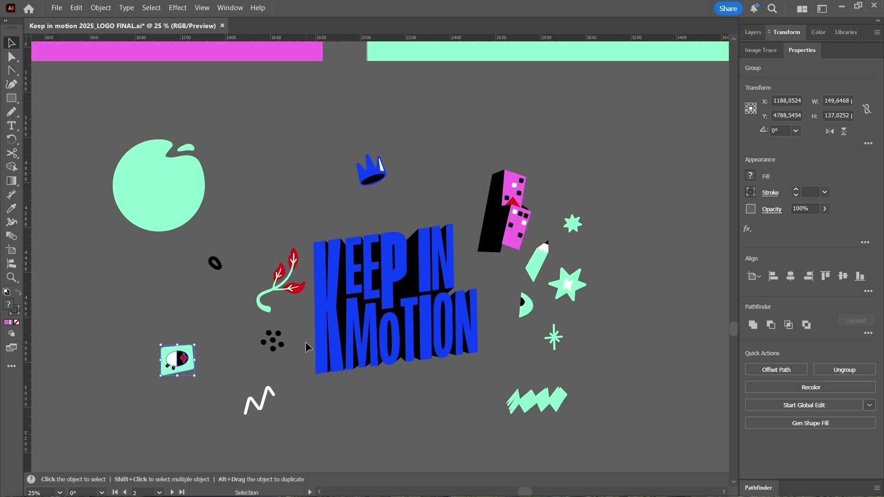
click(293, 292)
click(506, 219)
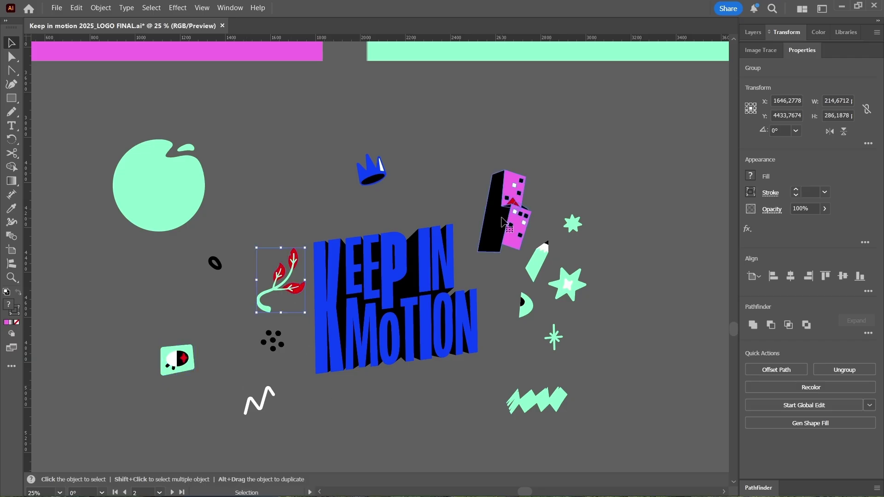
click(645, 399)
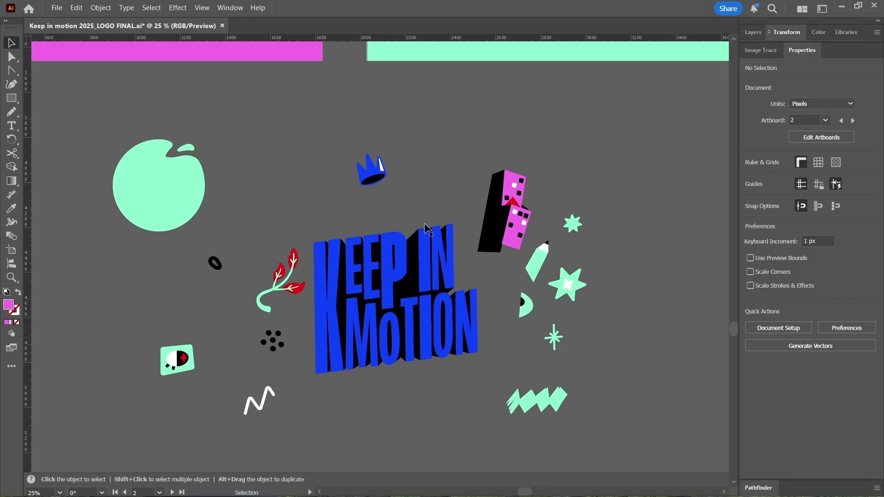
Shift the crown slightly up and right, the small black ring slightly down, and the leaf branch slightly left
drag(371, 171, 383, 165)
drag(219, 265, 214, 277)
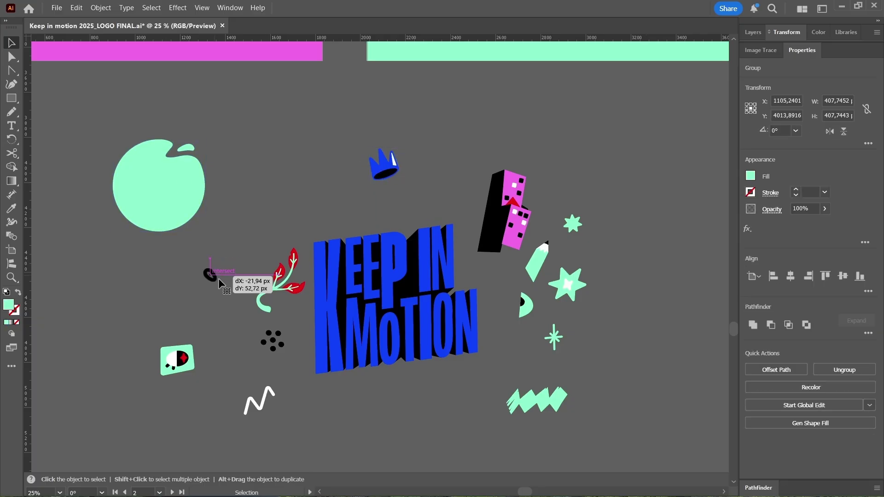
drag(276, 285, 264, 286)
click(237, 339)
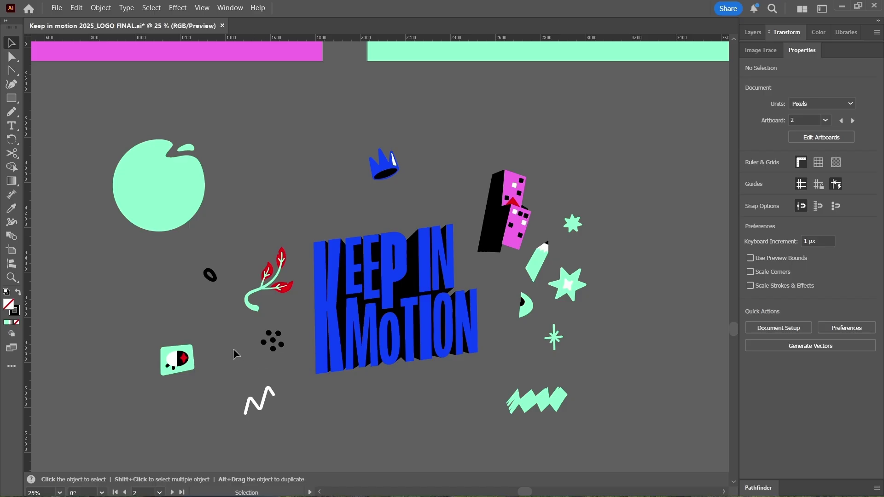
Place the eye card above the blue lettering and position the crown just on top of it
drag(179, 363, 342, 184)
drag(385, 171, 354, 138)
click(392, 152)
Move the pink buildings up above the lettering and place a horizontally mirrored copy beside them on the left
click(492, 243)
drag(512, 240, 499, 192)
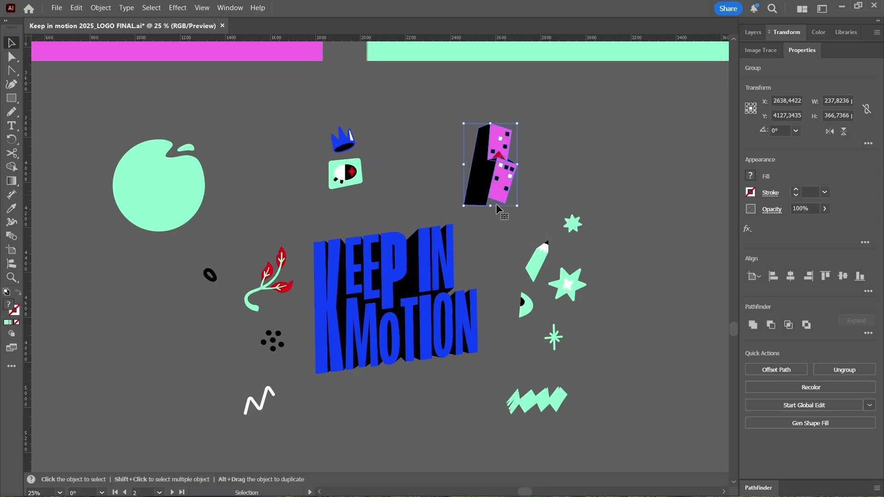
click(575, 182)
drag(424, 183, 445, 184)
drag(500, 182, 518, 177)
shift+click(524, 174)
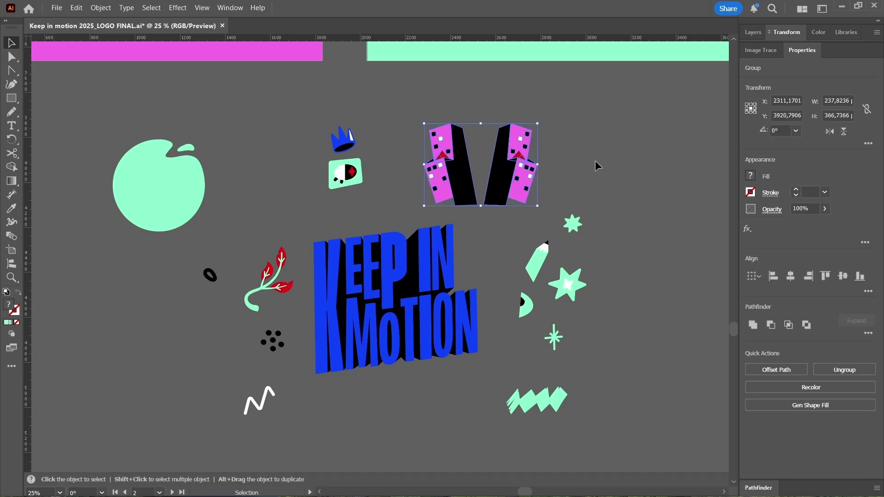
click(539, 175)
drag(414, 209, 610, 168)
key(ctrl+alt+0)
click(517, 186)
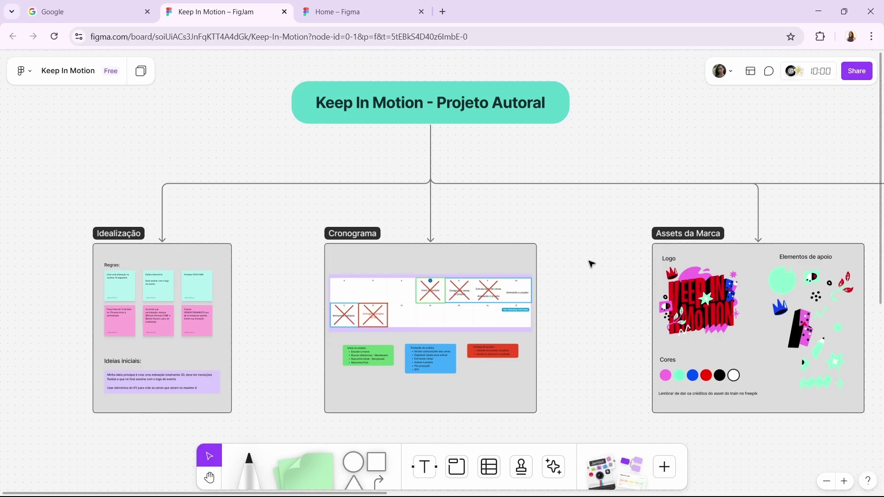
In the FigJam board, move the Assets da Marca section left until the three sections are evenly spaced
key(h)
mouse_move(560, 231)
mouse_down()
mouse_move(651, 258)
mouse_move(599, 213)
mouse_move(571, 224)
mouse_up()
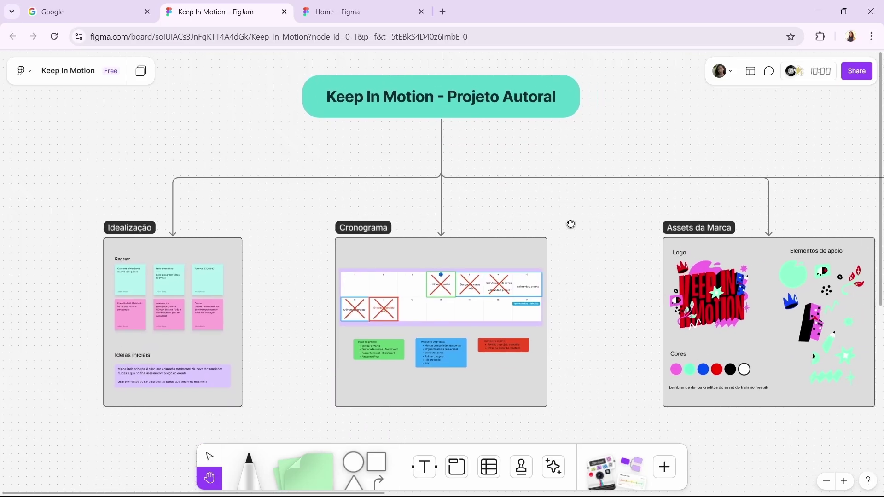
key(v)
drag(691, 243, 669, 241)
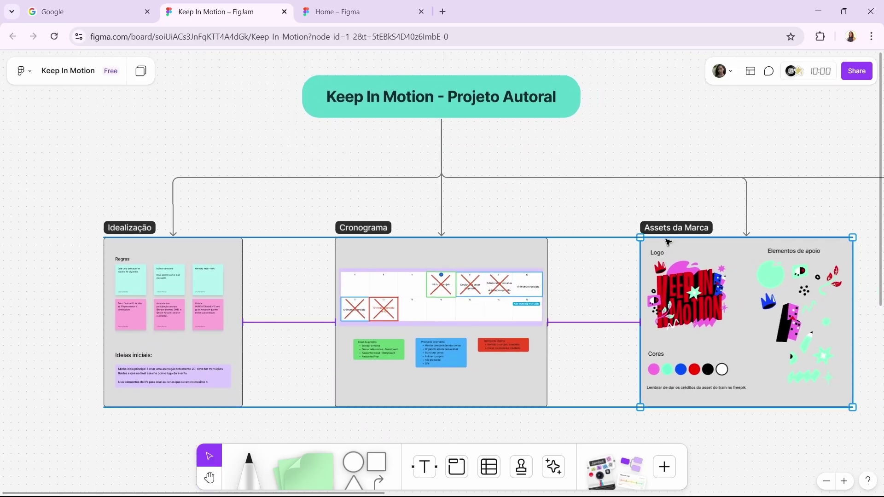
click(587, 223)
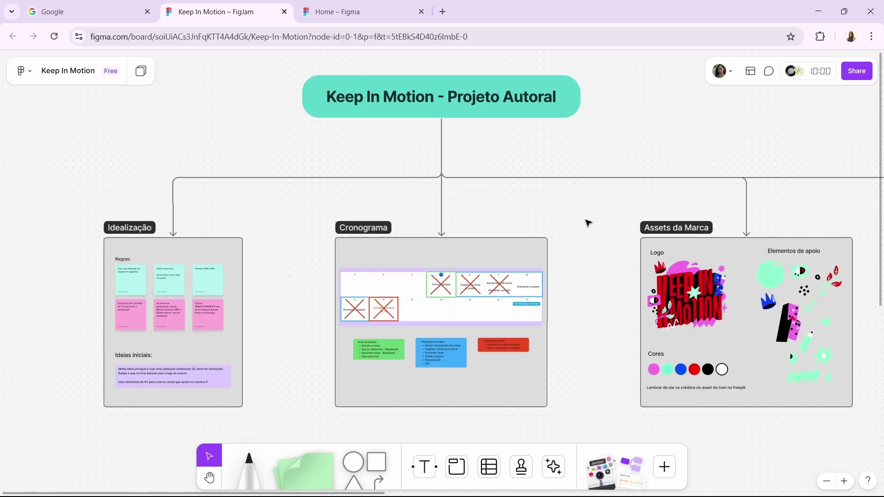
Examine the Idealização section's rule notes and the initial ideas text
scroll(300, 236, up, 5)
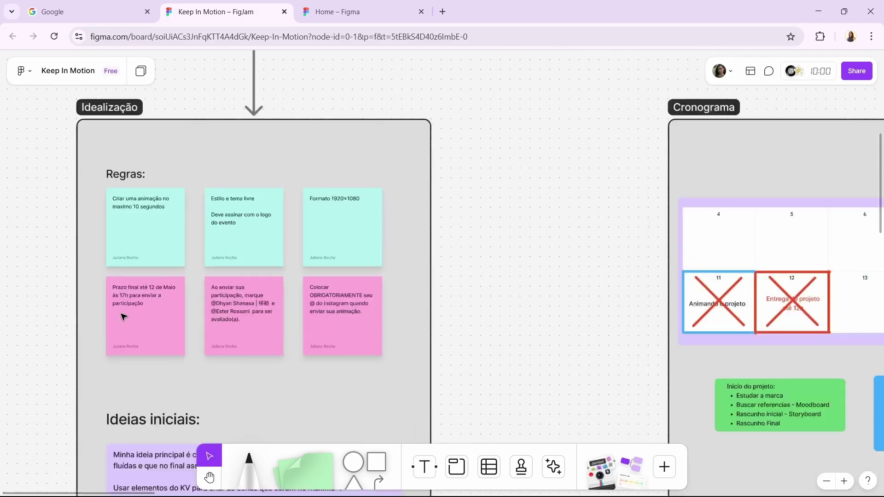
key(h)
drag(30, 251, 256, 290)
key(v)
scroll(475, 209, up, 3)
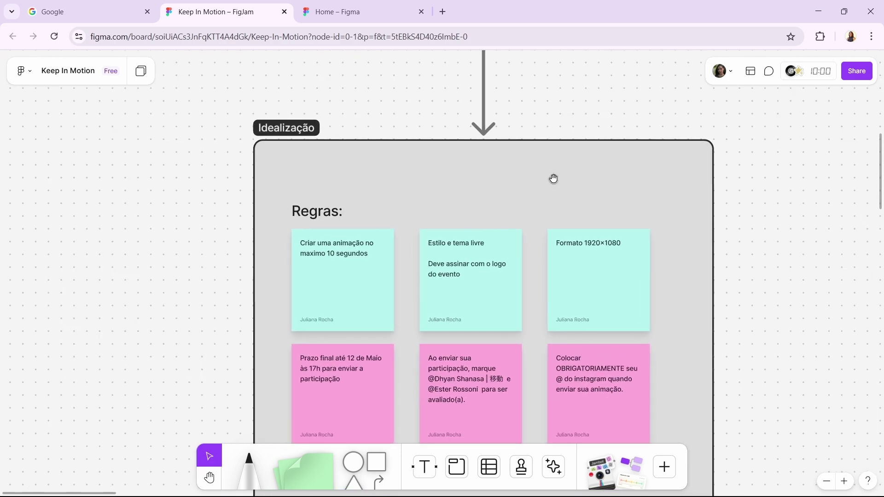
scroll(552, 178, right, 3)
scroll(552, 178, up, 2)
scroll(641, 233, down, 3)
scroll(641, 233, left, 2)
scroll(647, 222, down, 2)
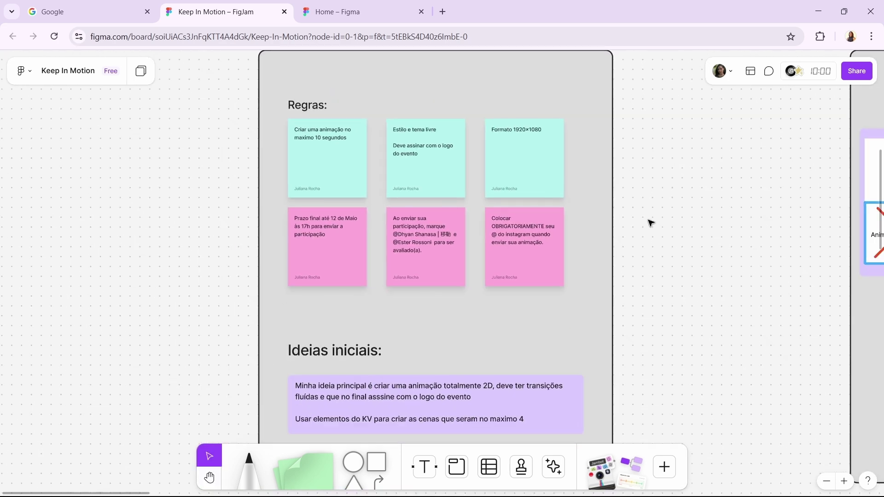
Examine the six rule notes under Regras in the Idealização section
key(h)
scroll(637, 247, up, 3)
key(v)
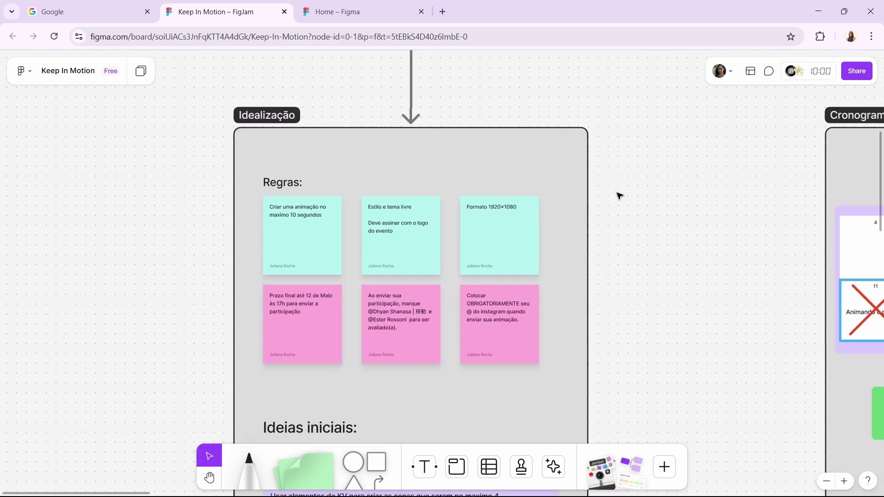
key(h)
drag(184, 226, 184, 250)
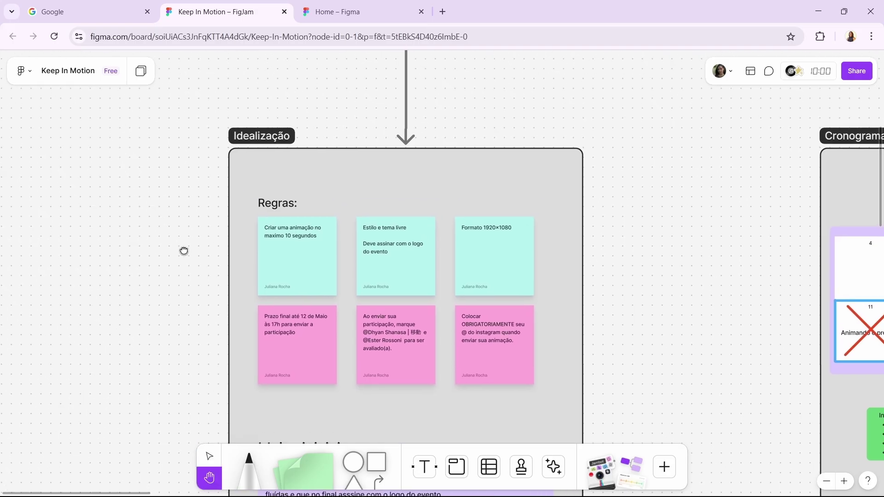
key(v)
scroll(184, 249, up, 2)
scroll(184, 249, down, 1)
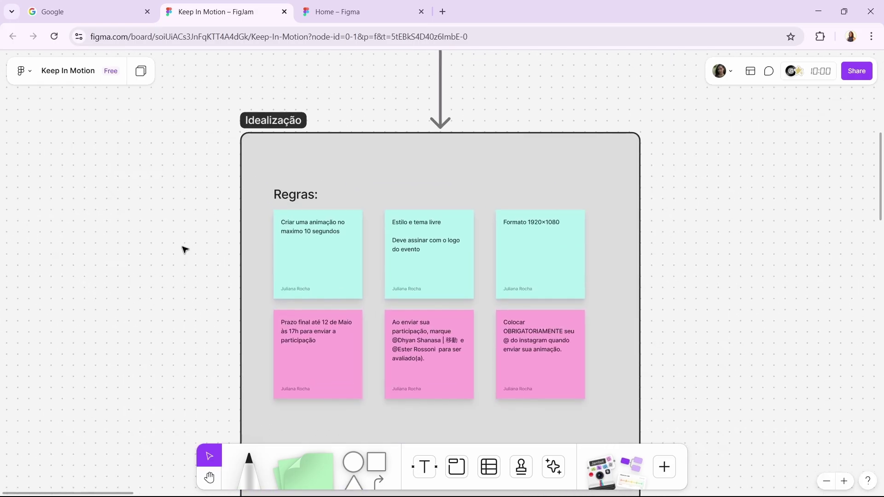
click(309, 253)
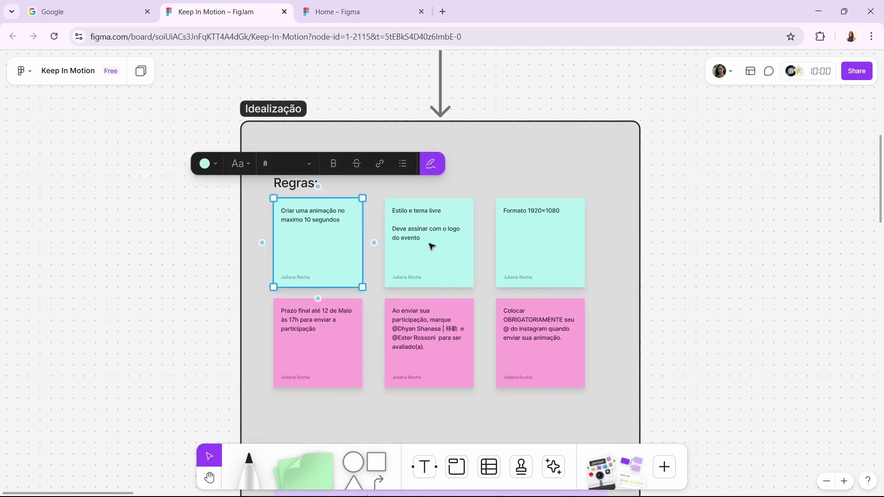
key(Tab)
key(Tab)
key(Tab)
key(Tab)
key(Tab)
Read the Ideias iniciais text in the purple box below the rule notes
scroll(145, 303, down, 5)
click(147, 301)
click(327, 318)
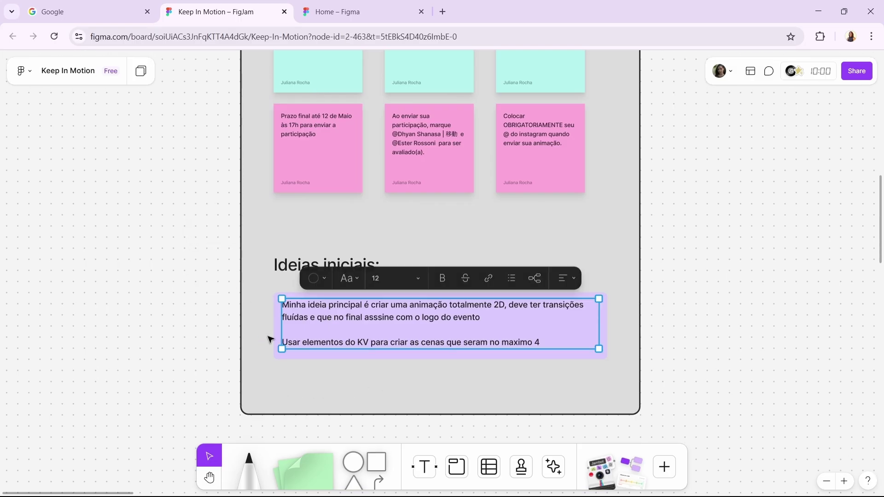
click(190, 352)
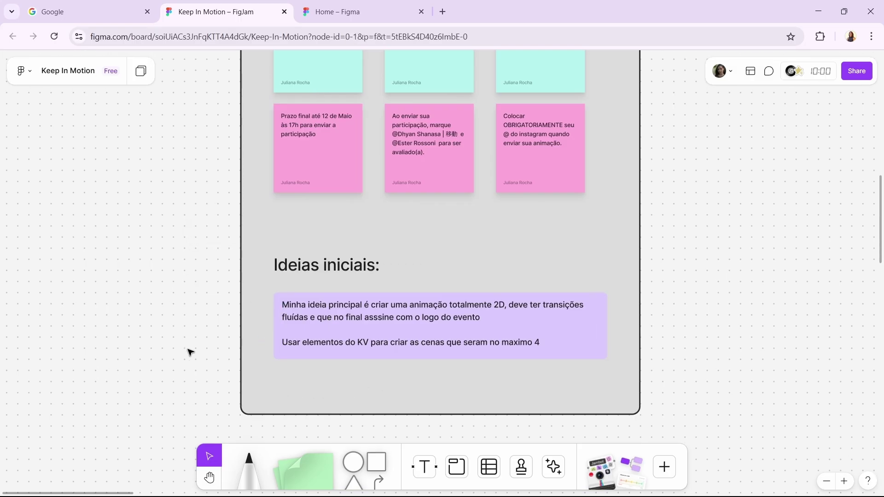
double_click(361, 309)
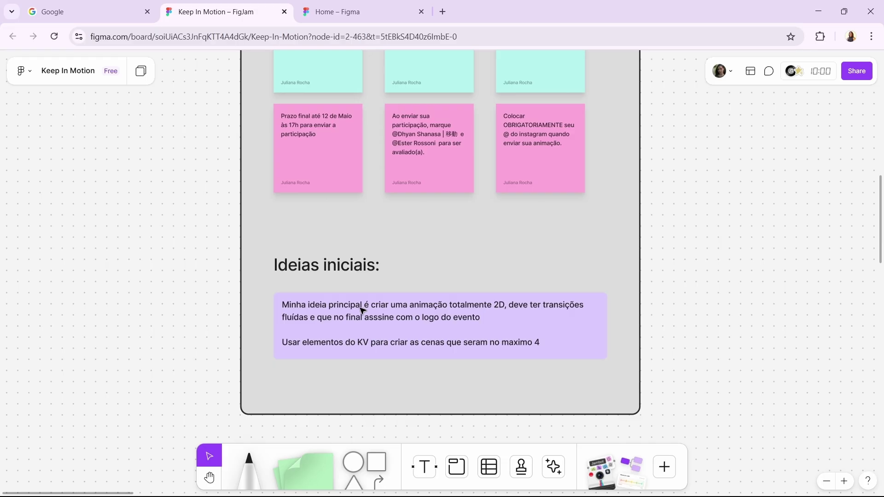
key(Escape)
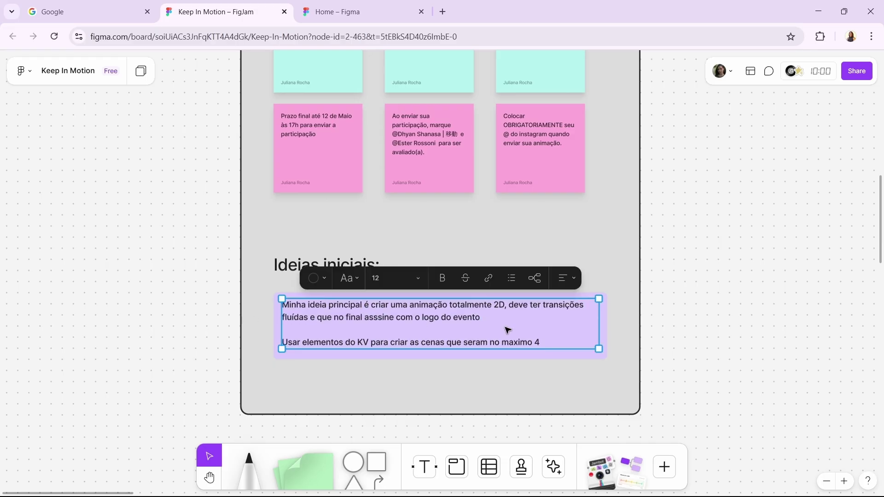
click(662, 307)
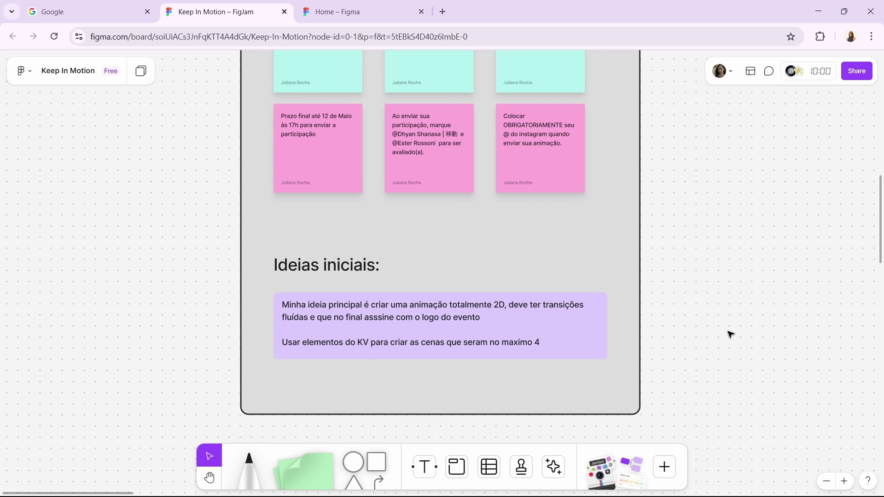
Review the duration, format and deadline rule notes again, and view the whole Idealização section beside the Cronograma
scroll(730, 335, up, 5)
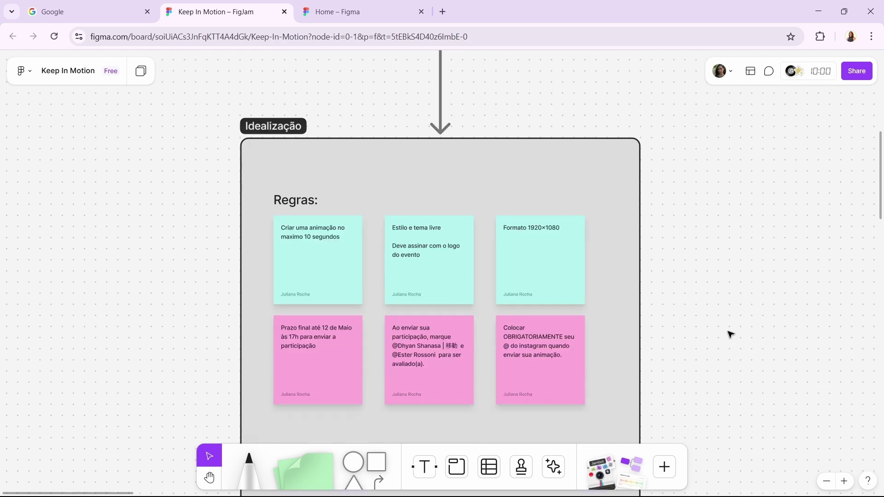
scroll(730, 335, down, 1)
scroll(731, 334, down, 1)
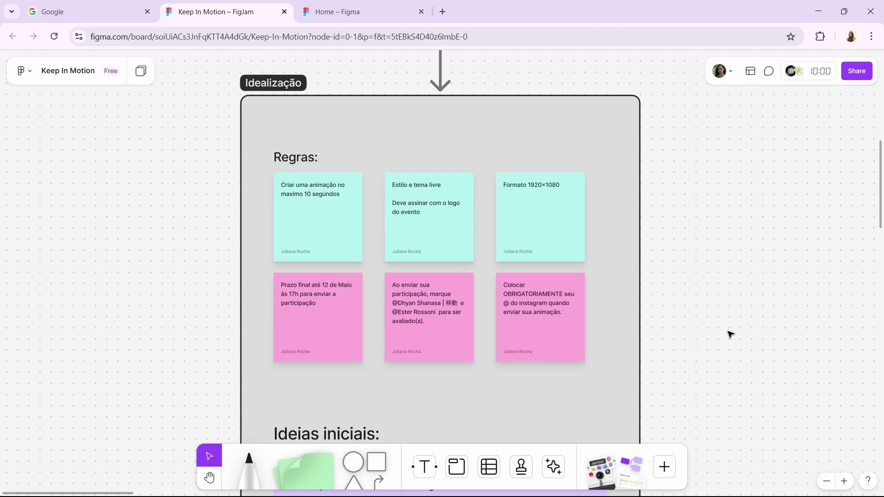
scroll(731, 335, down, 3)
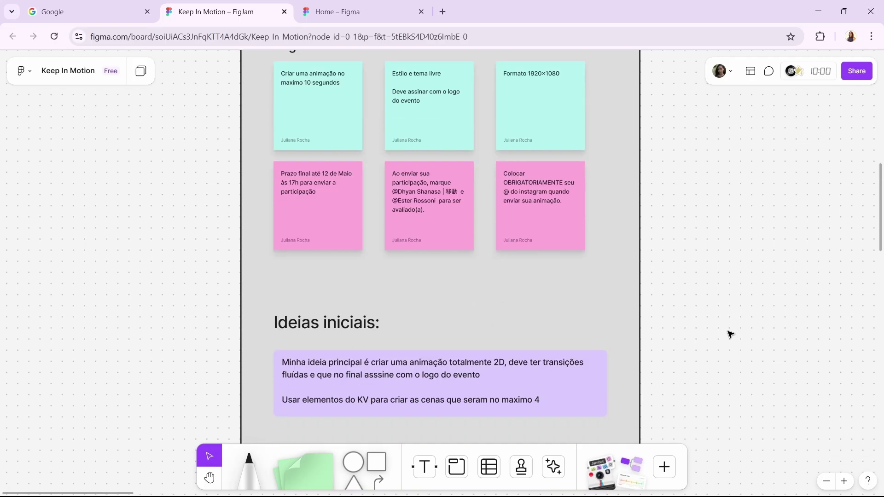
scroll(730, 335, up, 5)
scroll(731, 335, down, 2)
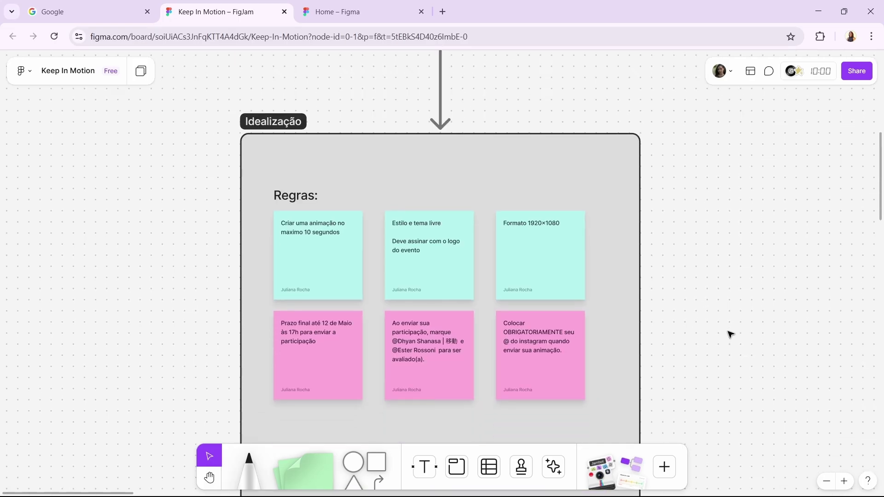
click(304, 244)
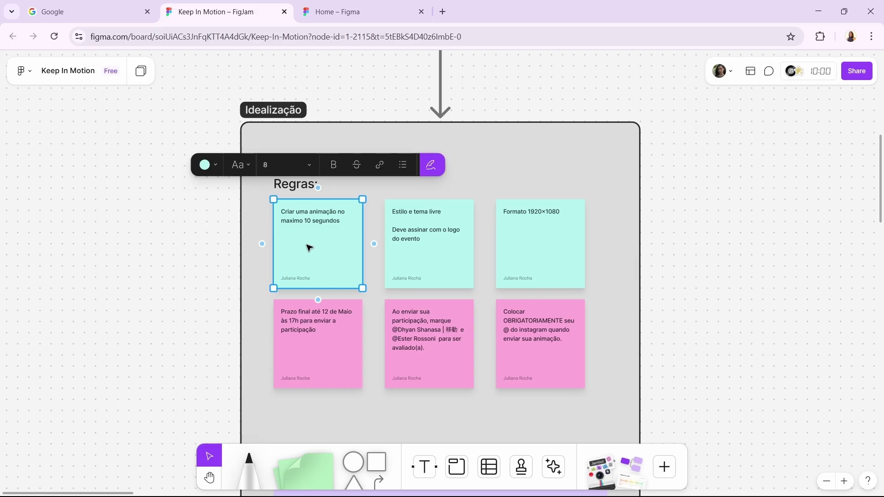
click(137, 289)
click(550, 243)
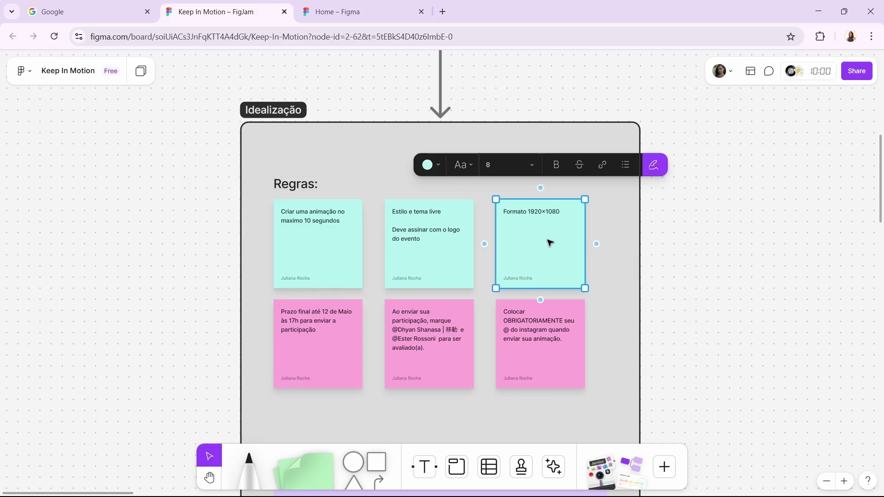
click(760, 243)
click(310, 340)
click(181, 336)
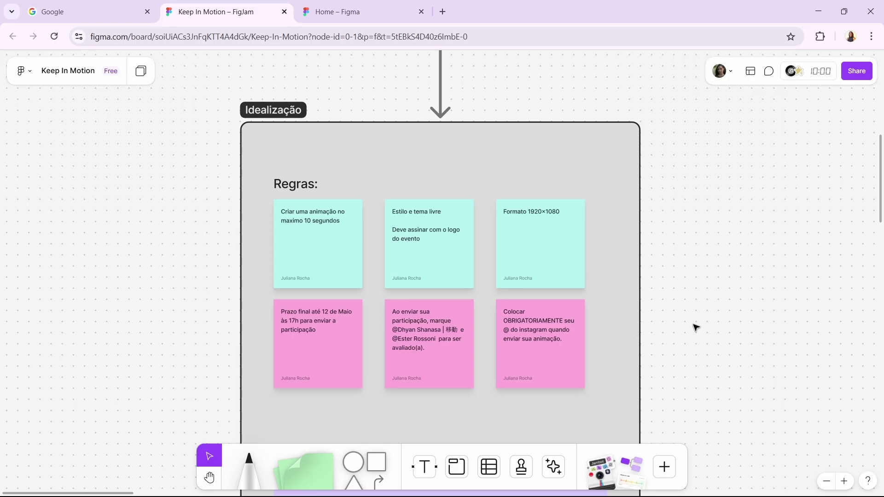
scroll(695, 328, down, 5)
scroll(406, 359, up, 2)
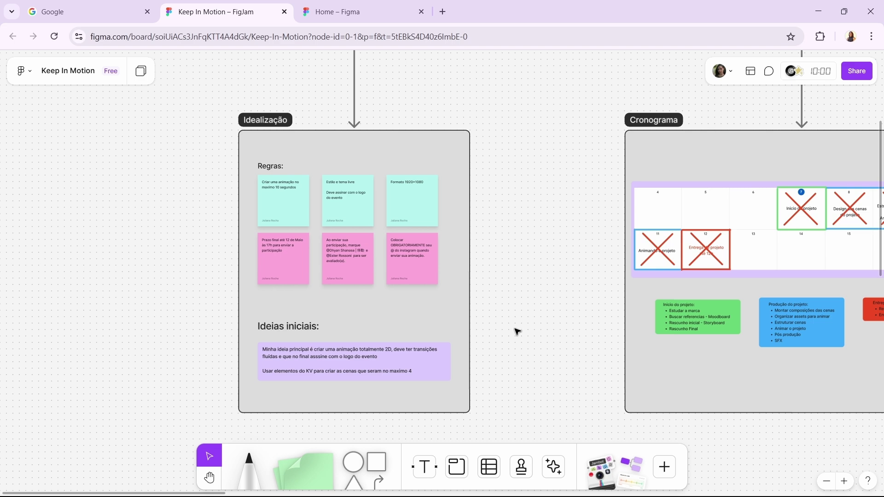
Create a new blank FigJam board from the Figma home page and dismiss the Generate suggestions
click(364, 10)
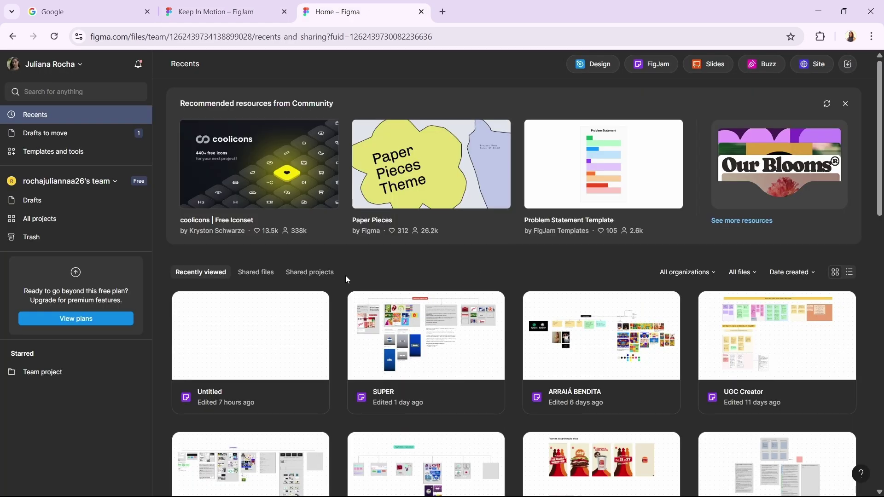
click(653, 66)
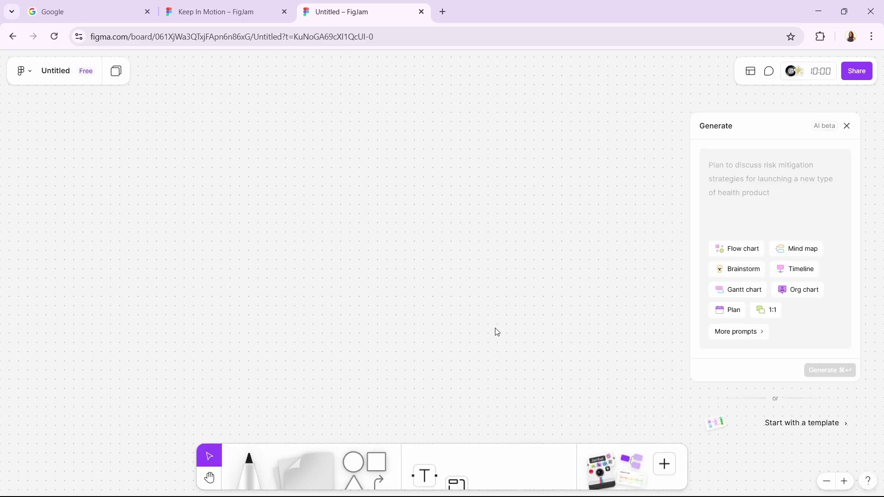
click(327, 269)
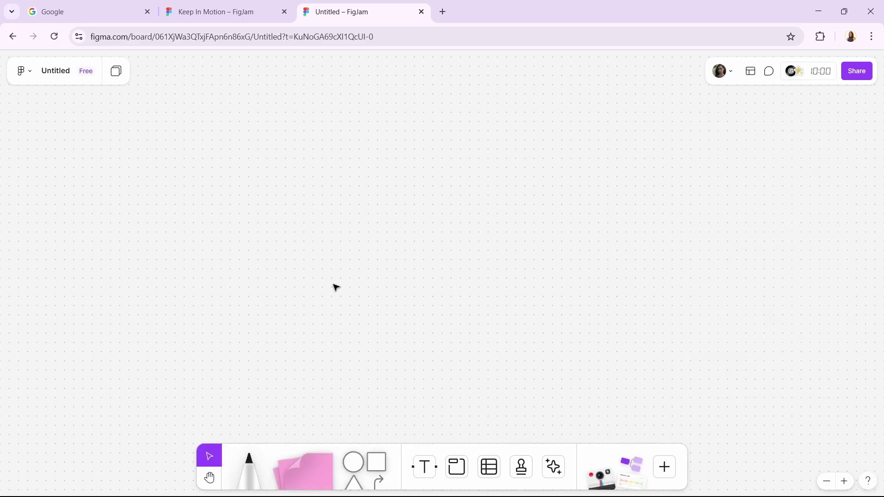
Draw a wide rectangle near the board's upper centre and label it "Meu primeiro projeto autoral"
click(376, 461)
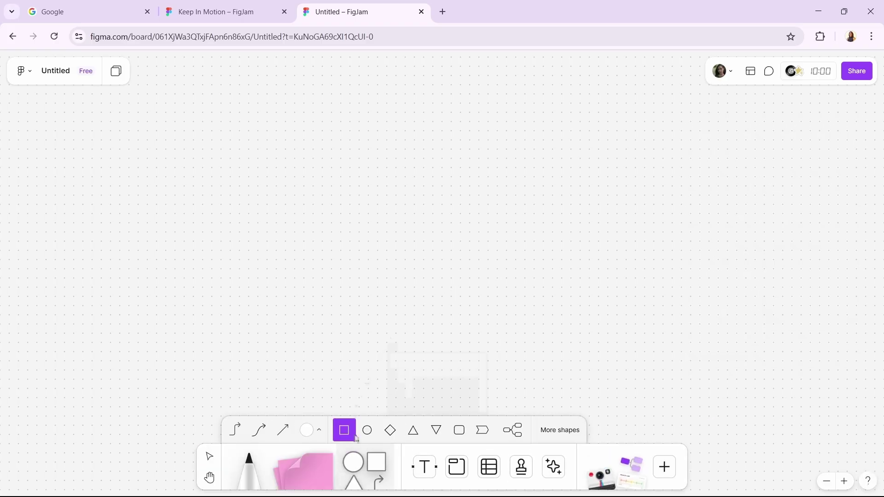
drag(347, 179, 552, 222)
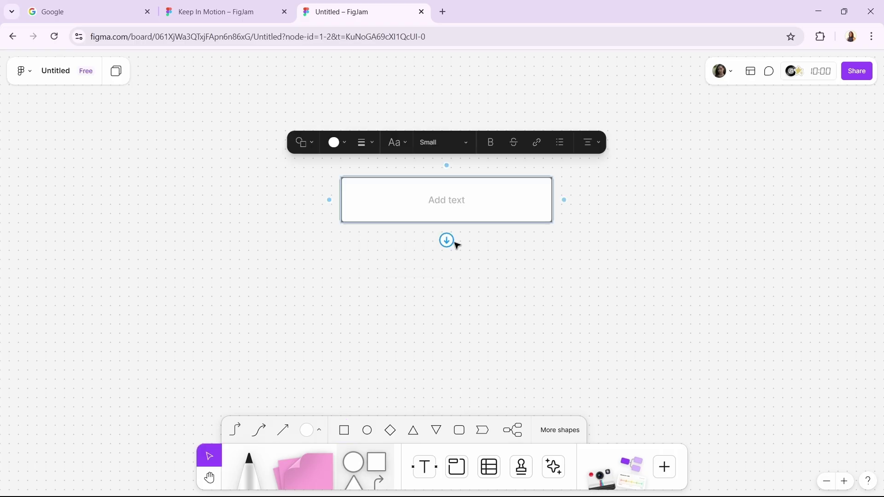
text(Meu primeiro proj)
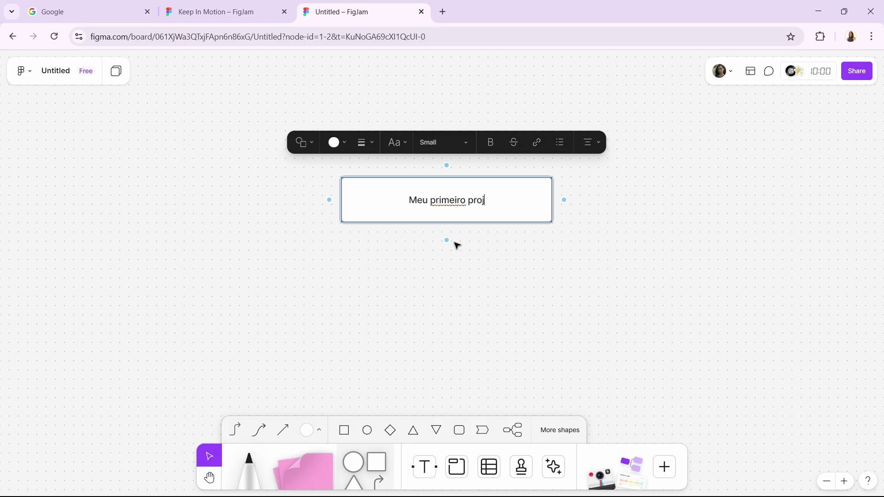
text(eto autoral)
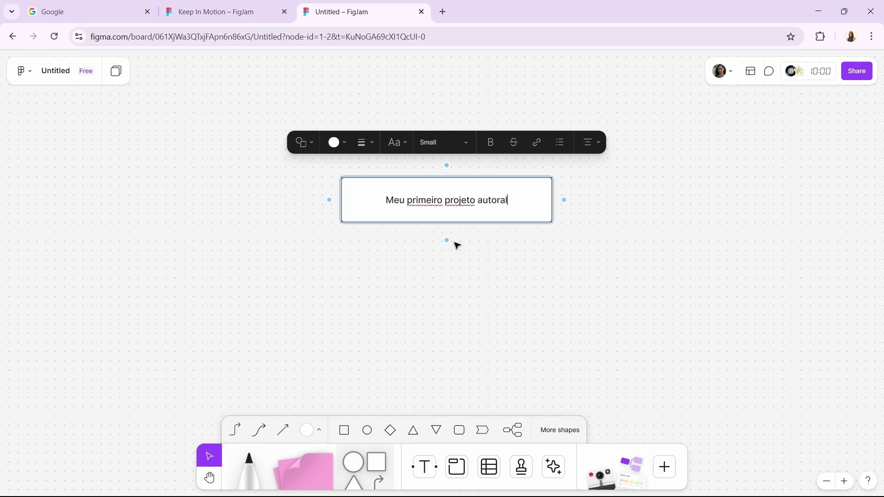
Remove the title rectangle's border and fill it with green
click(364, 142)
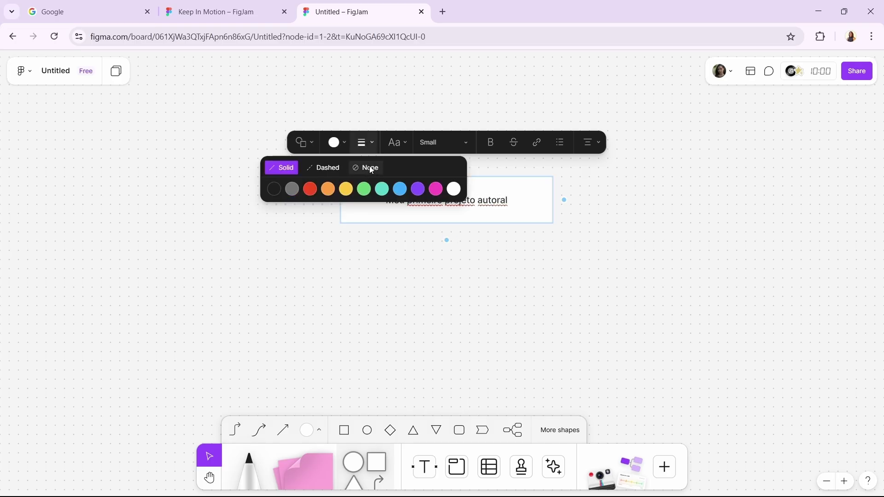
click(369, 166)
click(333, 142)
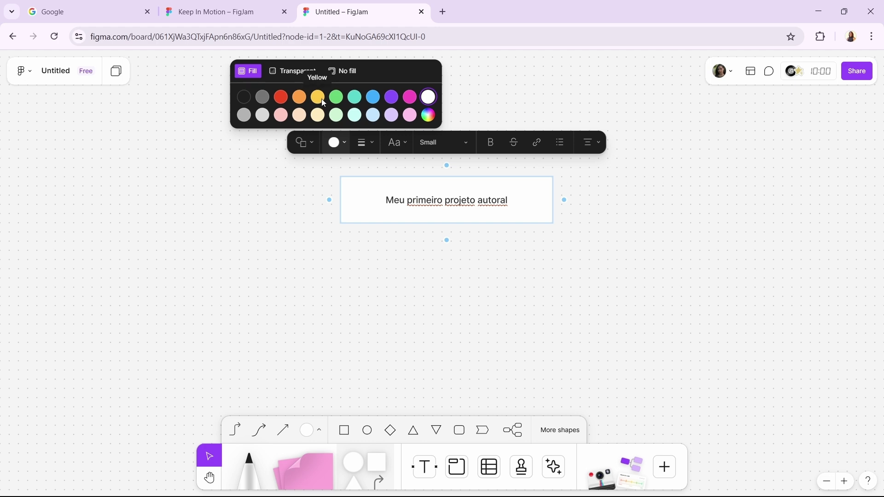
click(335, 97)
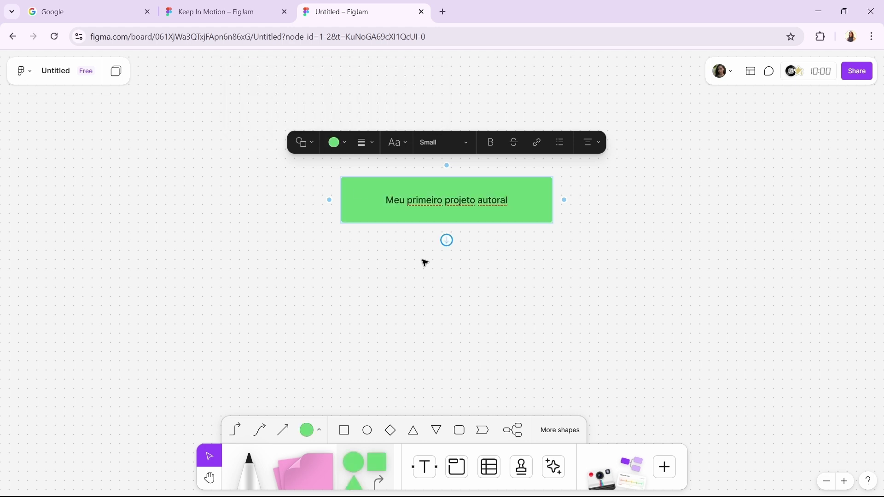
Set the title rectangle's text size to Medium and reposition it, leaving empty space below for the board's content
drag(512, 205, 493, 178)
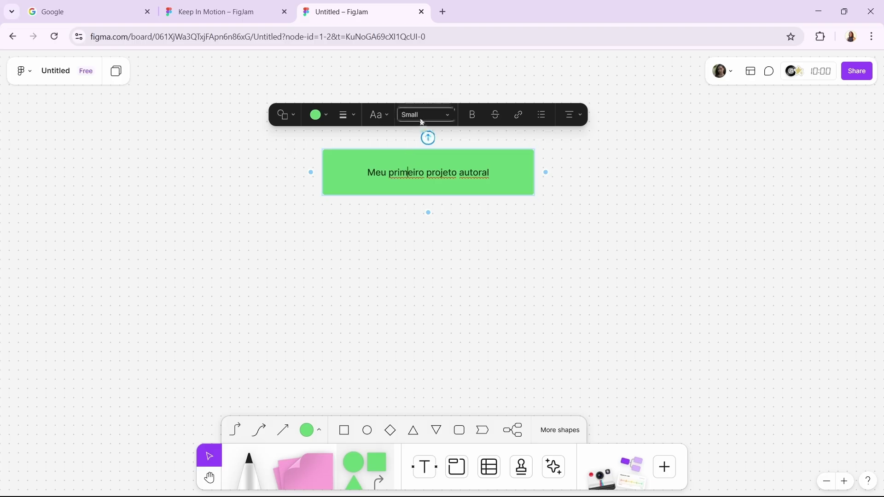
key(Escape)
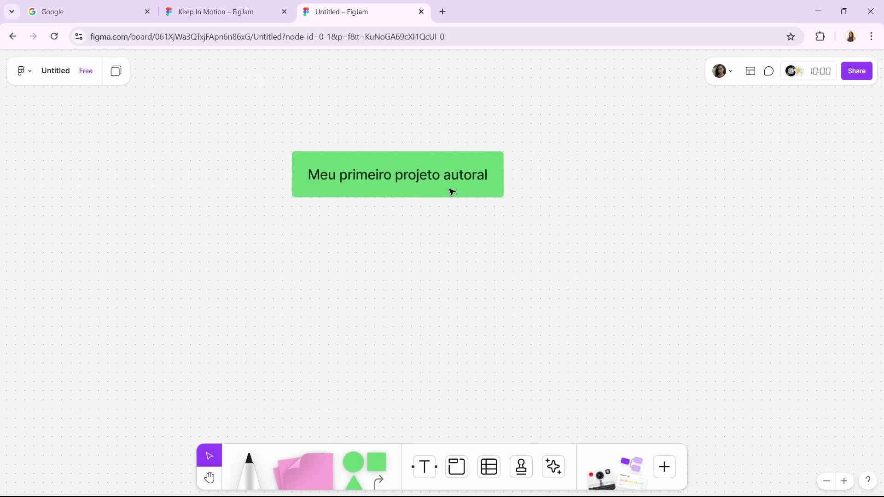
drag(450, 192, 467, 171)
key(h)
drag(436, 255, 452, 227)
scroll(445, 229, down, 2)
key(v)
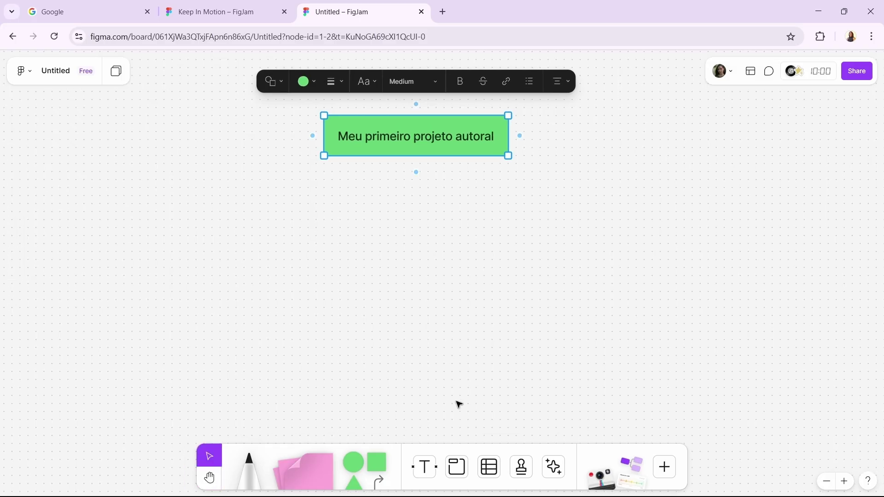
click(376, 265)
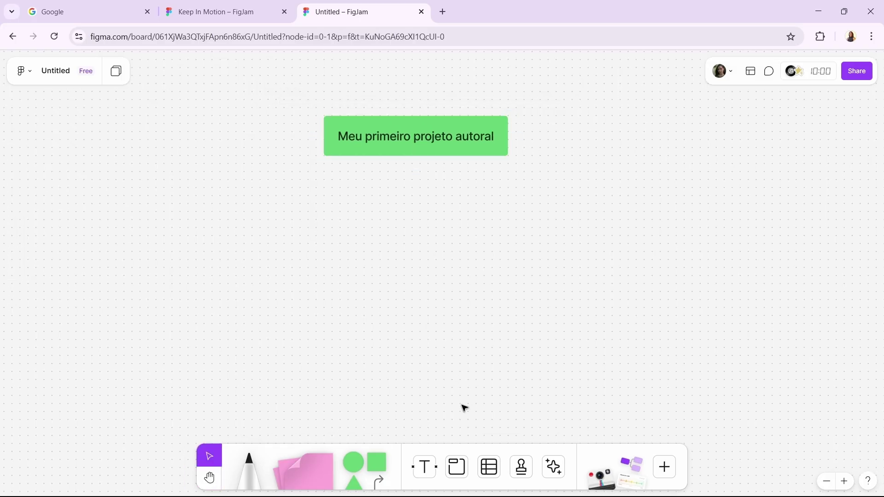
Draw a tall section below and to the left of the green title rectangle and name it "Idealização"
click(458, 475)
drag(115, 171, 373, 460)
double_click(175, 162)
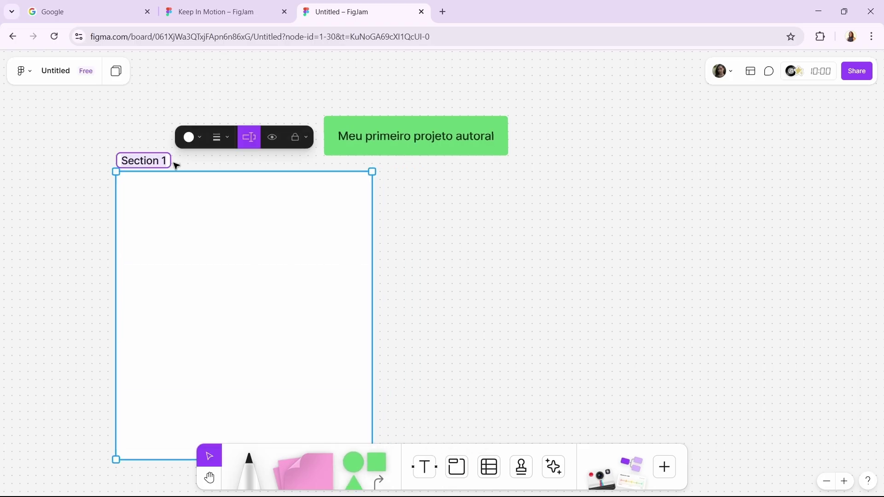
click(164, 161)
key(BackSpace)
text(1)
click(106, 160)
click(148, 161)
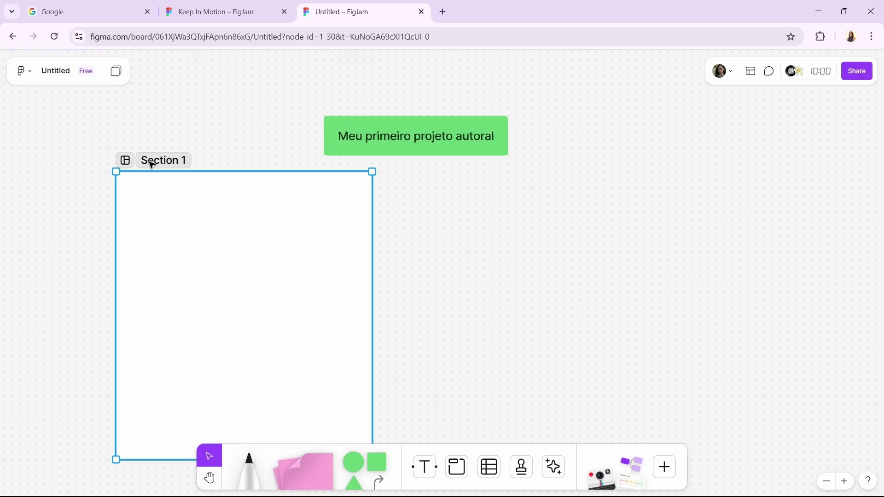
double_click(151, 162)
key(BackSpace)
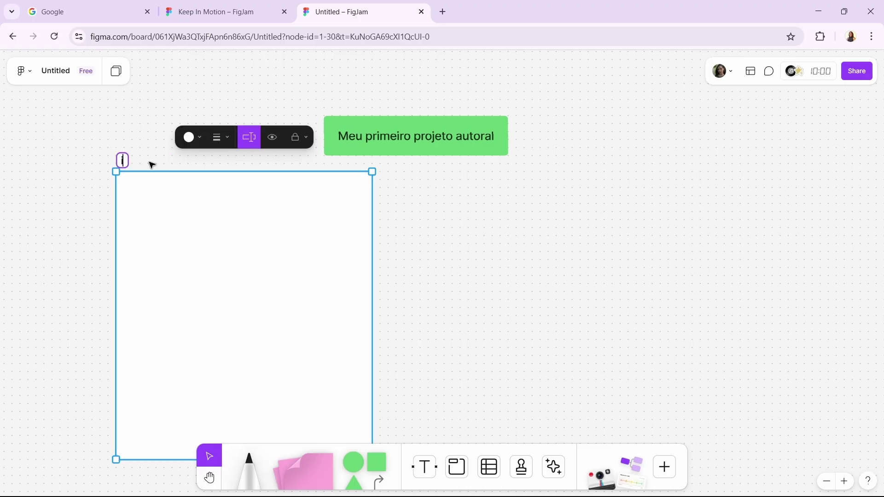
text(Idealização)
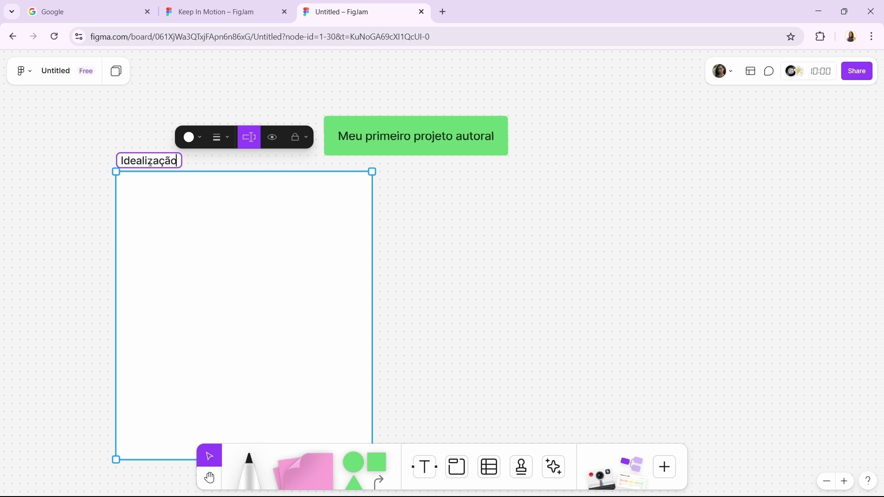
Set the "Idealização" section's colour to black, giving it a grey fill and dark border
click(75, 236)
drag(132, 251, 164, 199)
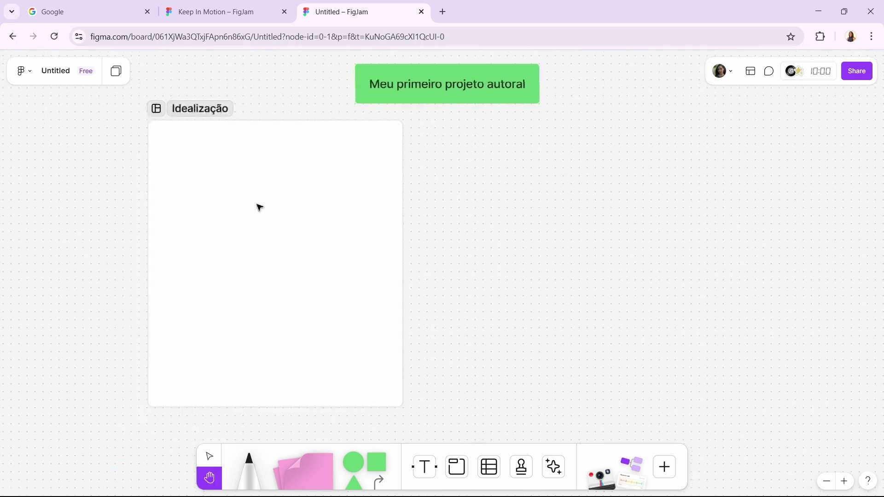
click(292, 208)
click(226, 86)
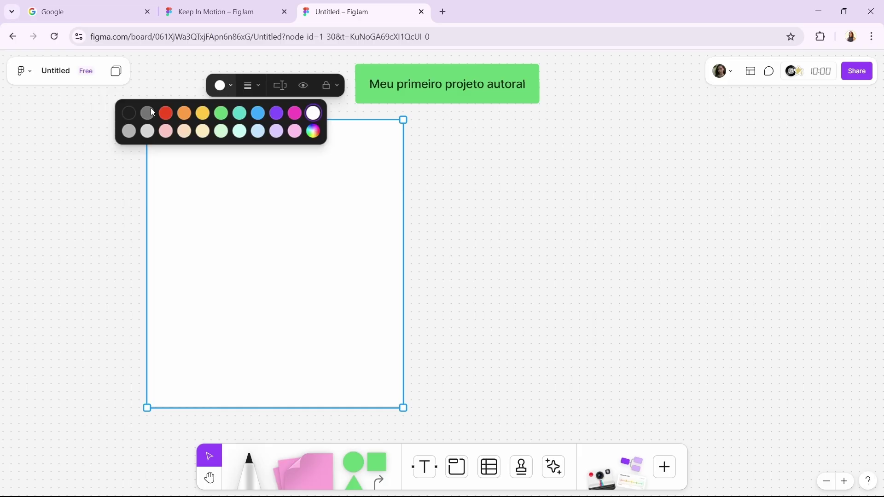
click(127, 111)
click(91, 207)
key(h)
drag(265, 237, 222, 250)
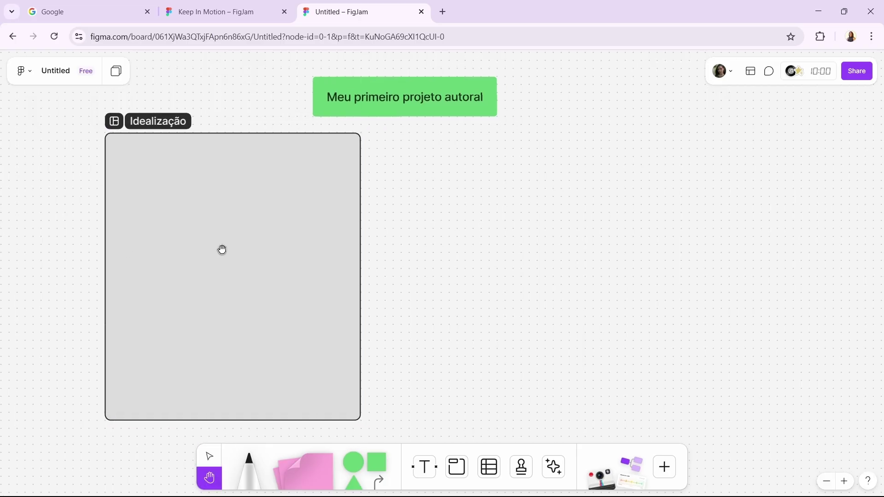
Move the "Idealização" section down slightly to widen the gap beneath the green title rectangle
key(v)
click(314, 247)
drag(295, 260, 296, 291)
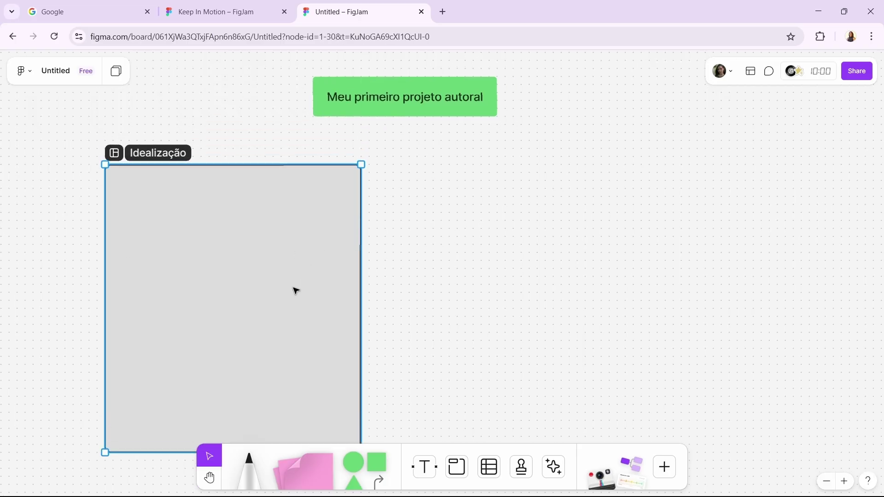
click(447, 255)
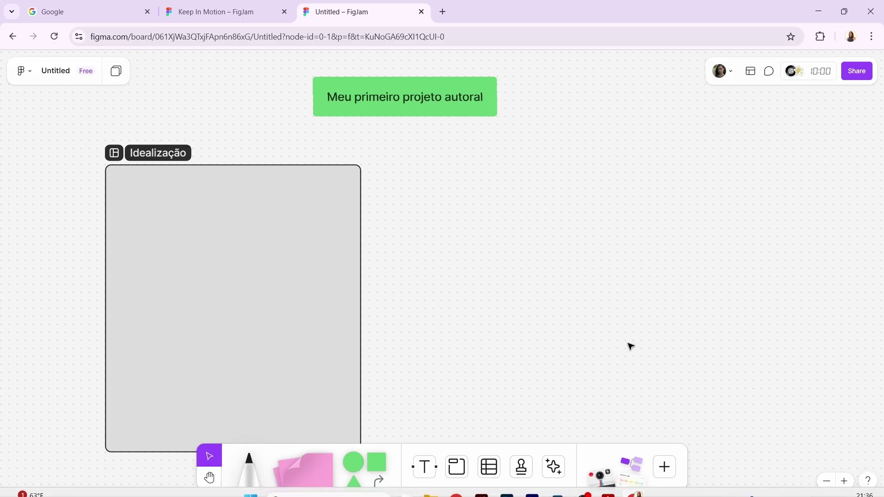
key(h)
drag(304, 249, 322, 231)
key(v)
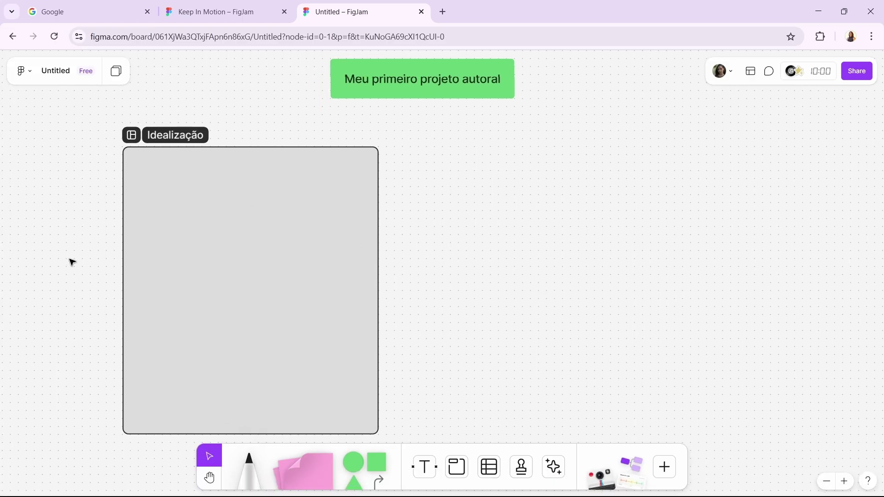
key(h)
drag(61, 242, 95, 230)
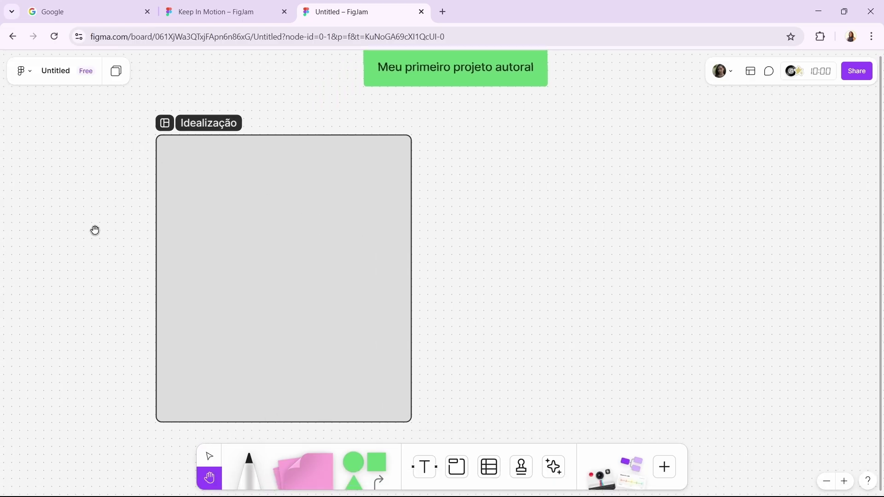
key(v)
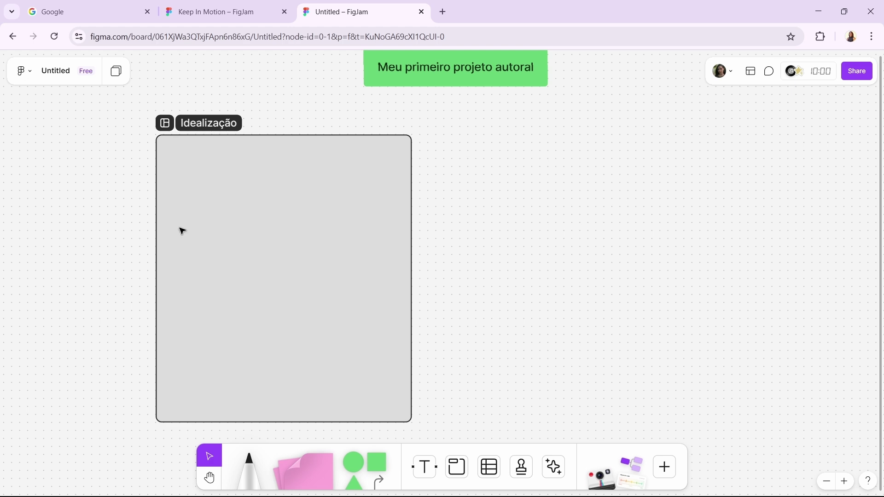
Shift the "Idealização" section left in small horizontal steps, keeping its vertical position
click(227, 247)
key(shift+Left)
key(shift+Left)
key(shift+Left)
key(shift+Left)
key(shift+Left)
key(shift+Left)
key(shift+Left)
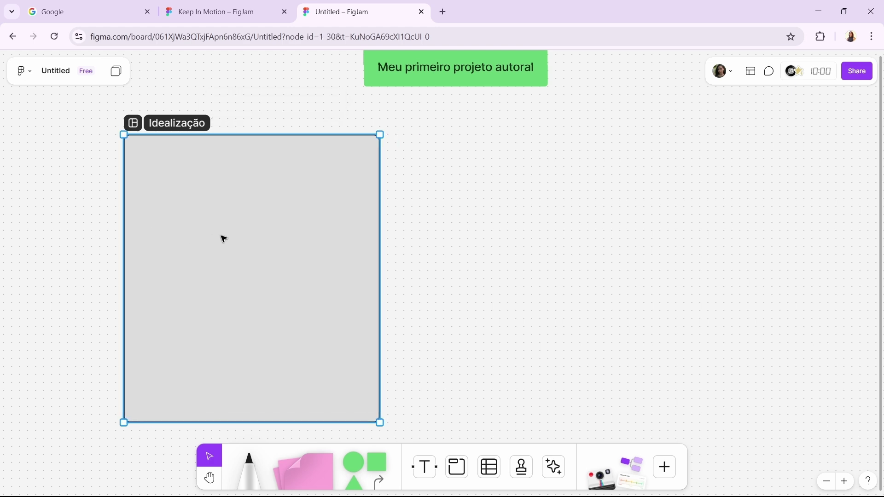
click(588, 247)
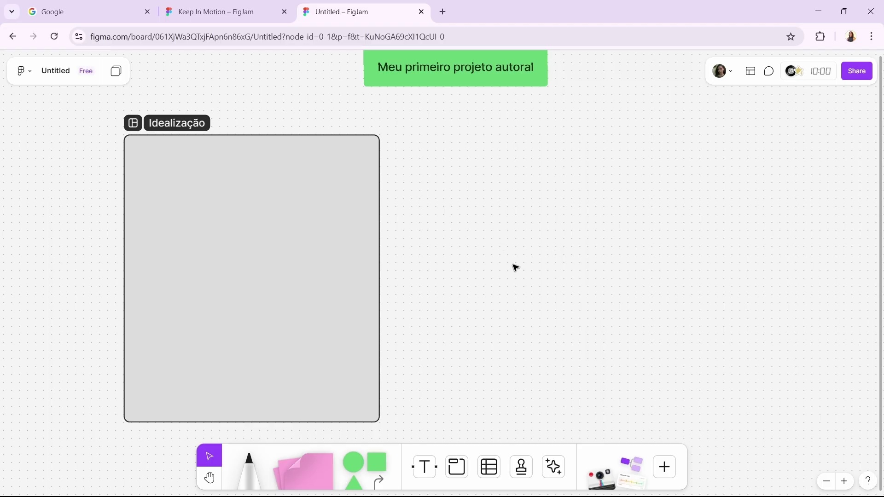
Switch to the Keep In Motion board and examine the rules notes and initial ideas in its "Idealização" section
click(221, 12)
scroll(339, 261, up, 5)
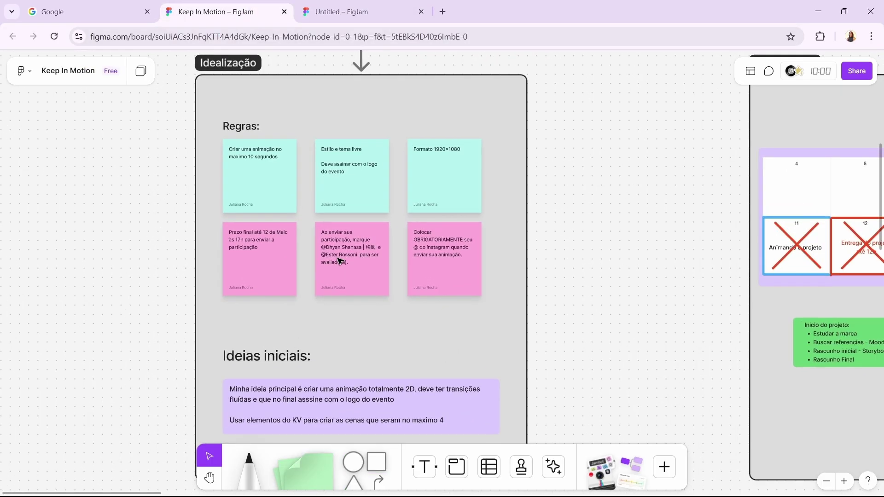
scroll(339, 258, down, 3)
scroll(286, 332, up, 5)
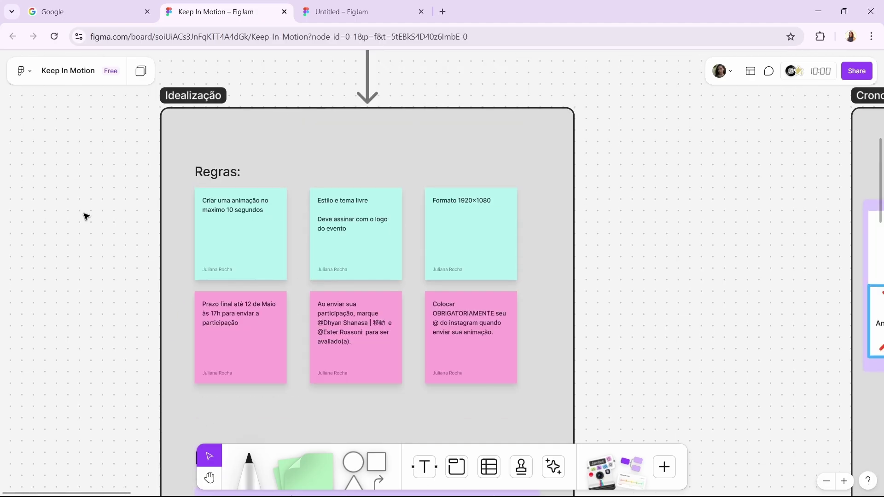
scroll(370, 263, down, 3)
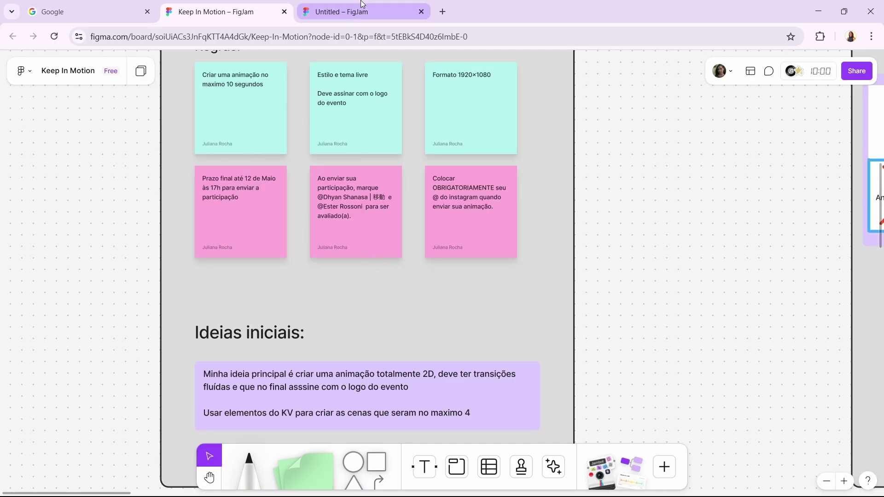
Return to the Untitled board, move the "Idealização" section left and enlarge it from its lower-right corner
click(335, 4)
key(h)
drag(283, 229, 247, 236)
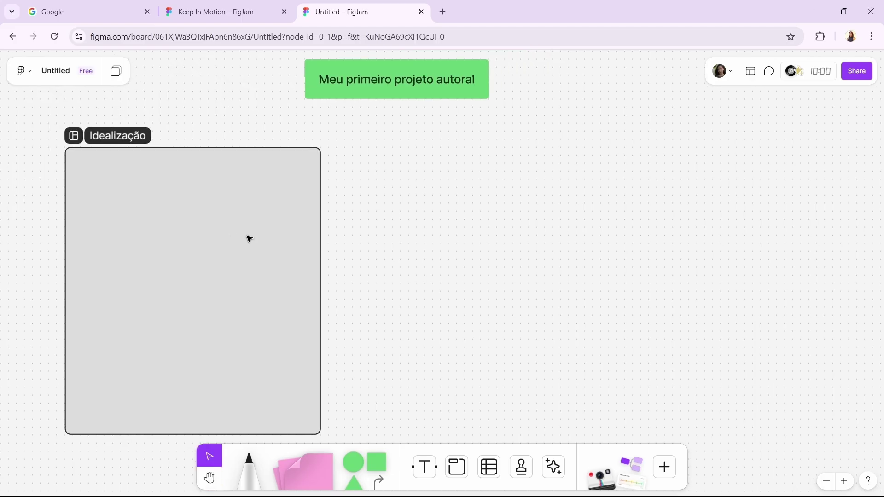
scroll(242, 233, down, 3)
scroll(256, 217, left, 3)
click(290, 198)
drag(291, 199, 222, 204)
drag(317, 386, 335, 418)
Return to the Keep In Motion board and review its "Idealização" section and "Cronograma" calendar with the task lists beneath
key(ctrl+shift+Tab)
ctrl+scroll(350, 290, down, 2)
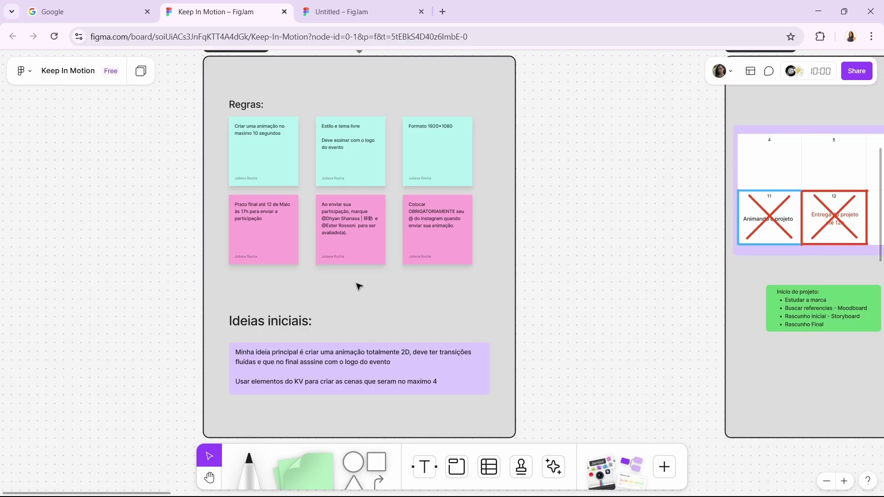
scroll(359, 298, up, 2)
scroll(375, 317, right, 10)
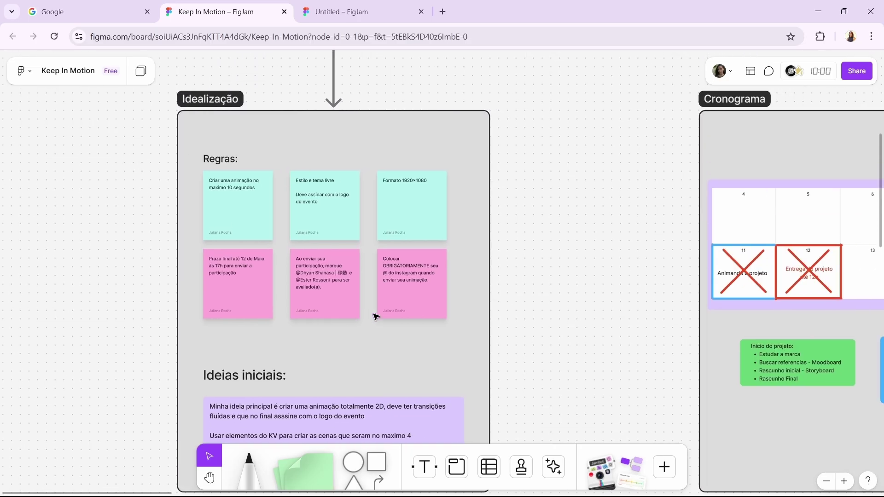
scroll(375, 316, right, 7)
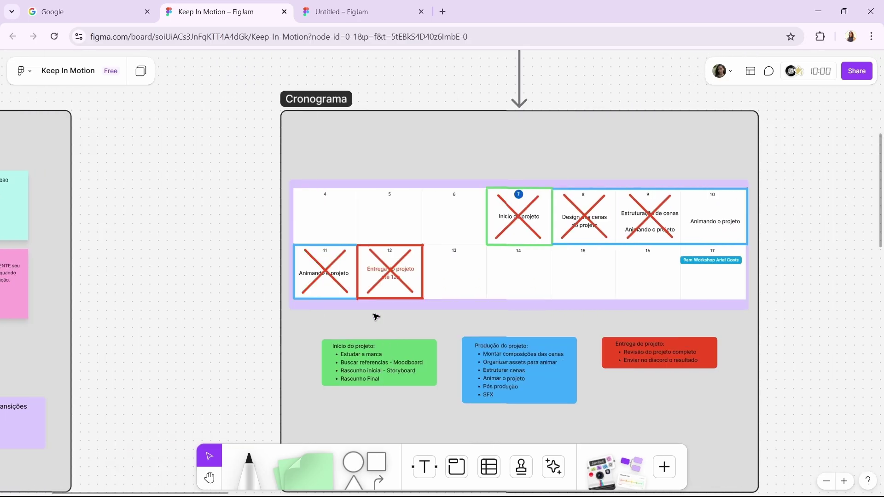
scroll(376, 316, right, 1)
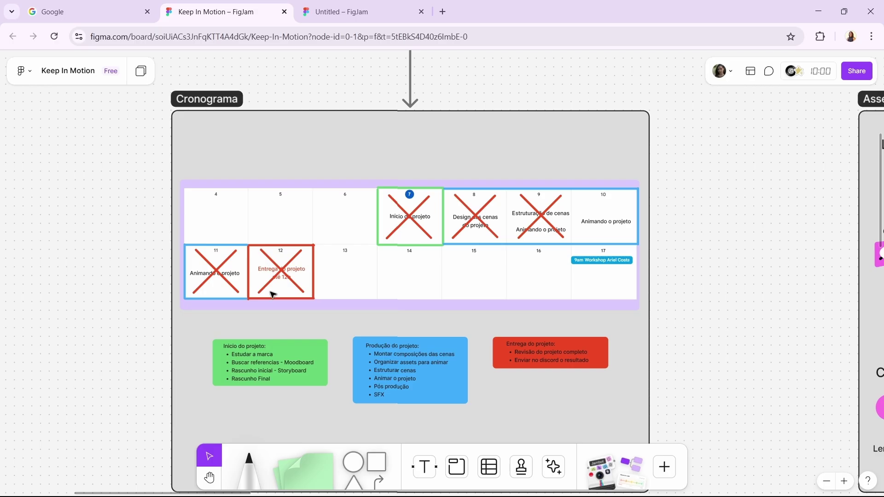
scroll(281, 275, down, 3)
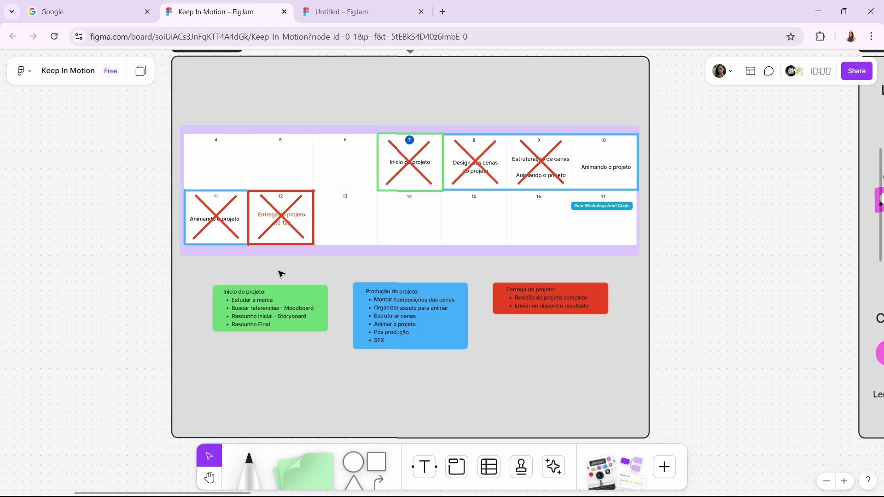
scroll(281, 274, up, 2)
Examine how the "Cronograma" calendar is built, including its base image, coloured day outlines and red crosses over days
click(309, 171)
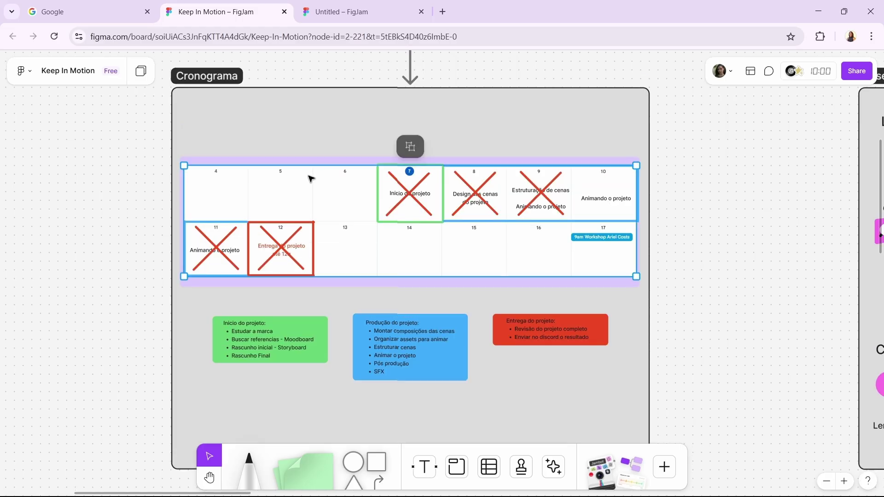
click(336, 207)
key(Escape)
click(767, 167)
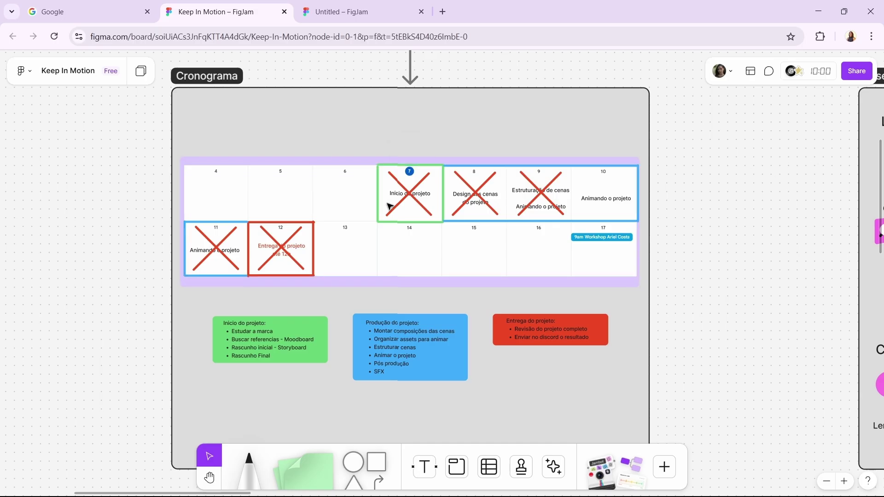
double_click(420, 198)
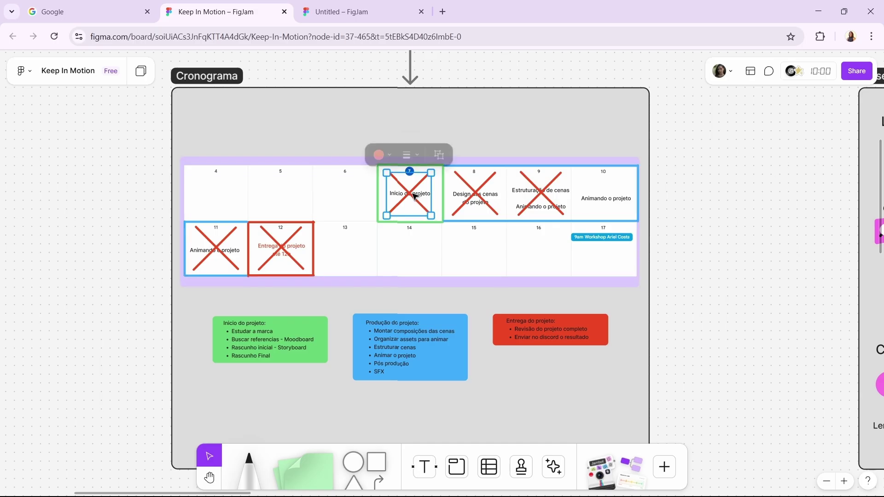
click(479, 198)
click(544, 195)
click(378, 199)
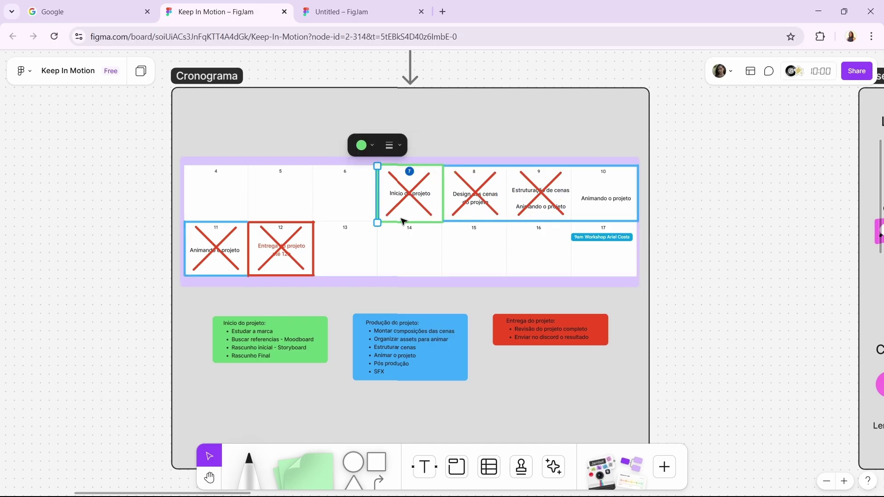
key(Escape)
click(129, 225)
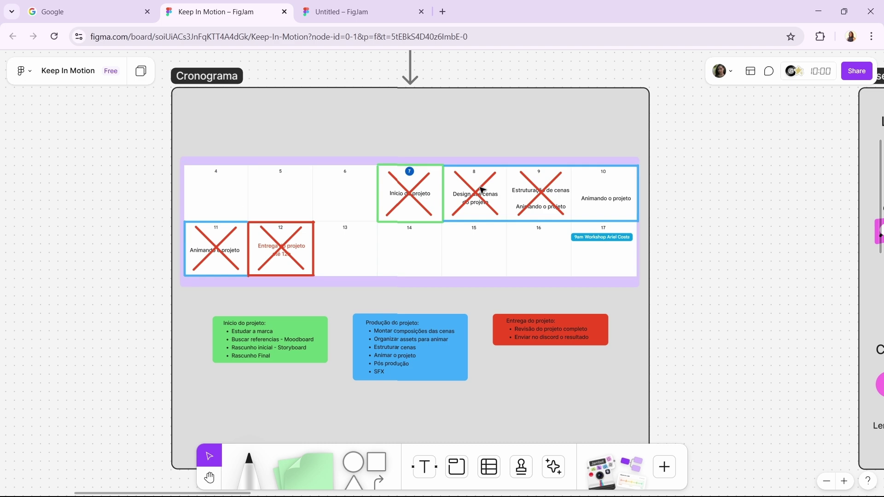
click(539, 198)
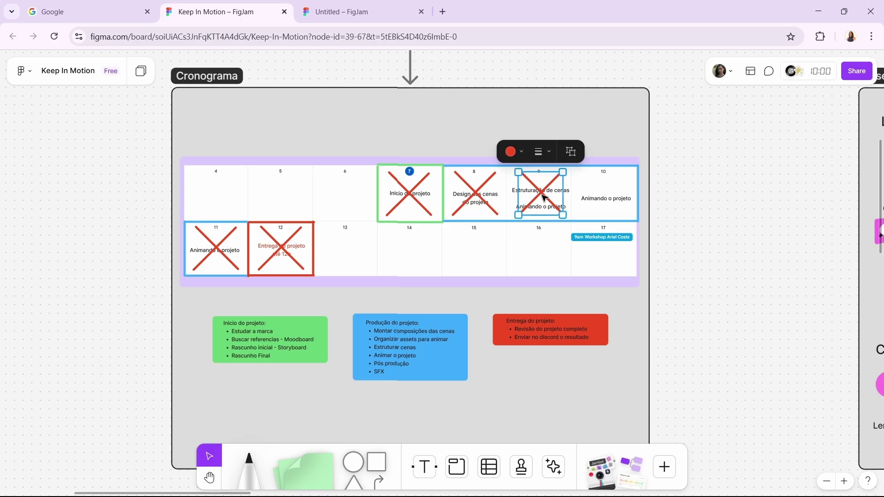
click(707, 192)
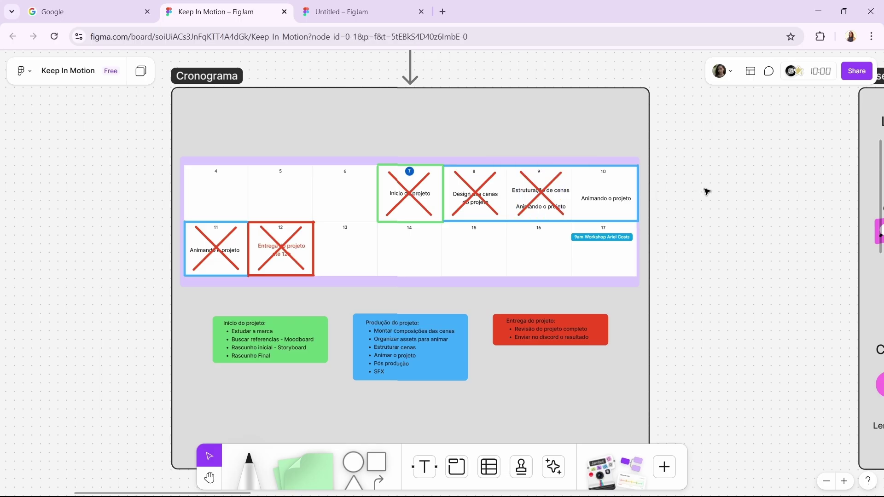
Move the "Animando o projeto" label on day 10 of the calendar slightly upward
drag(594, 206, 596, 198)
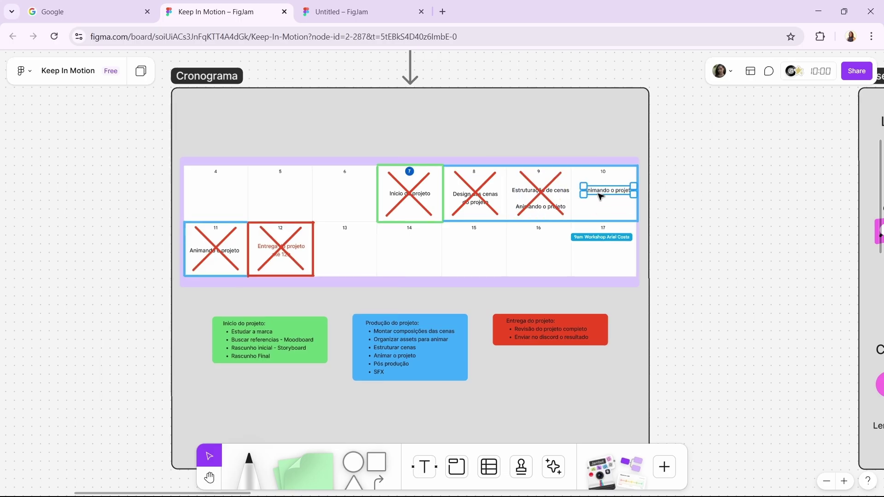
click(143, 279)
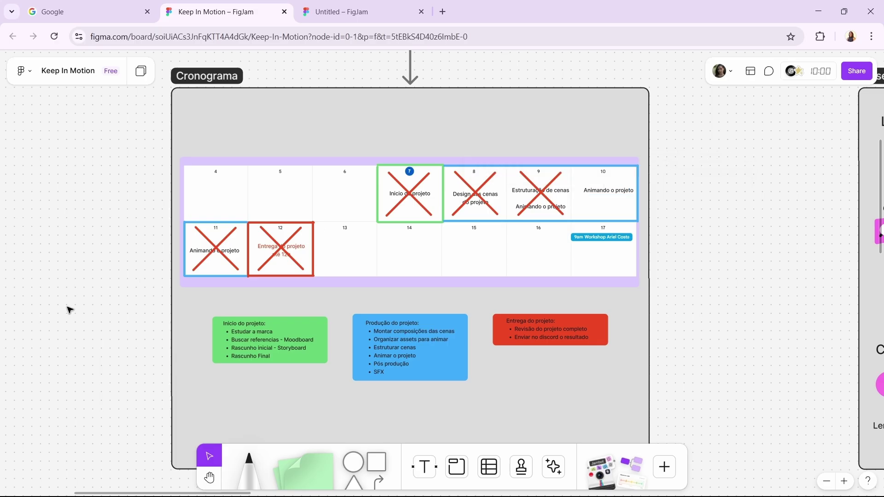
Extend the green "Início do projeto" box below the calendar slightly downward
scroll(69, 310, up, 3)
drag(107, 308, 64, 268)
click(392, 350)
click(518, 343)
click(457, 389)
click(258, 364)
drag(260, 367, 259, 379)
click(211, 400)
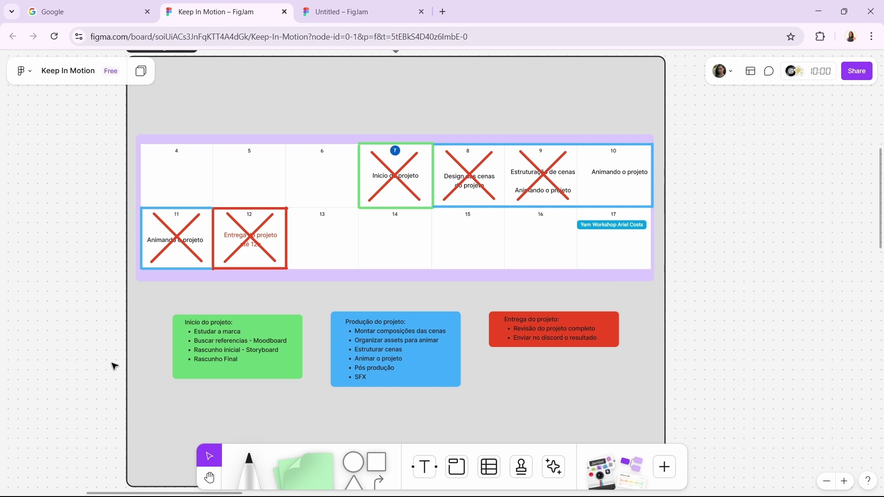
Compare the blue "Produção do projeto" and red "Entrega do projeto" task lists with the matching coloured days in the calendar
click(439, 385)
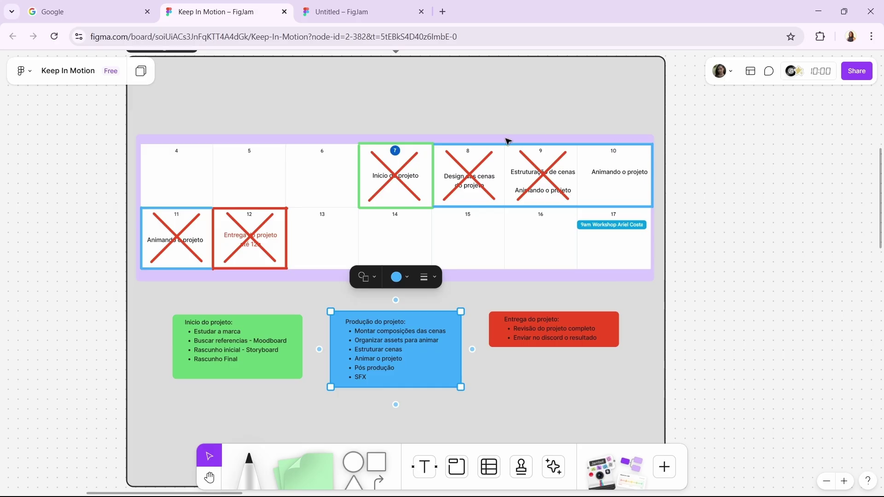
click(366, 398)
click(339, 343)
click(506, 391)
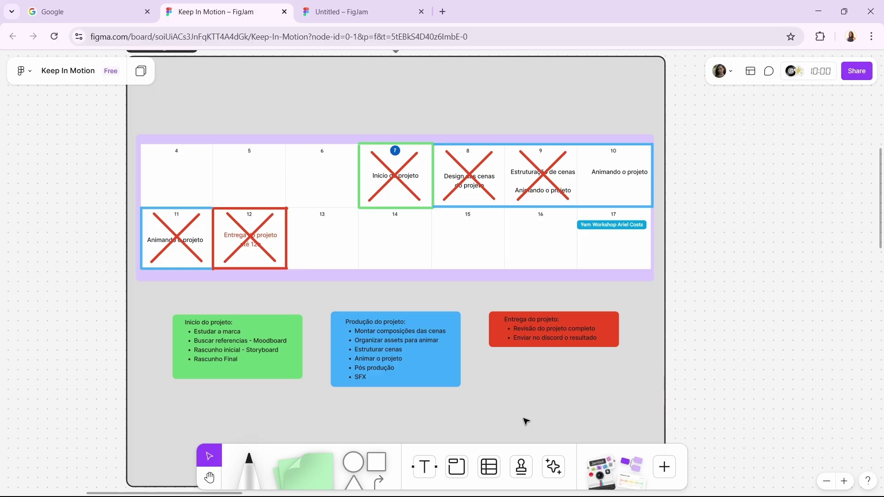
scroll(526, 421, down, 1)
click(495, 319)
click(481, 326)
click(286, 229)
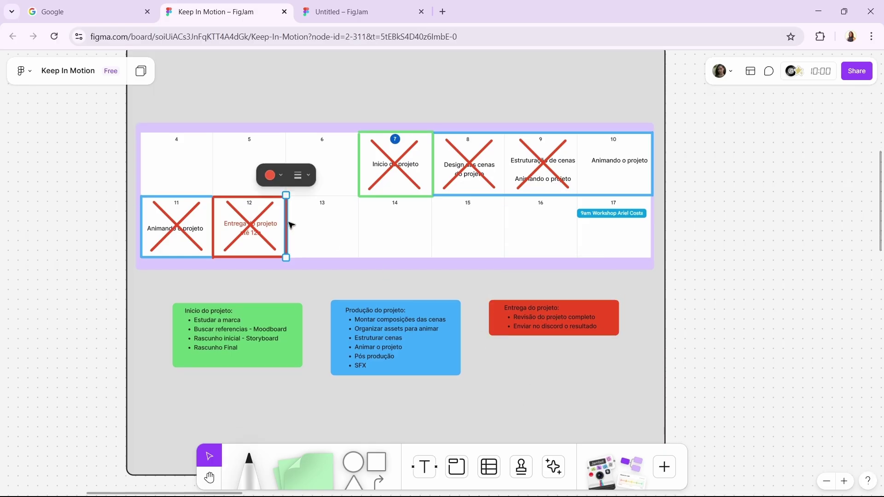
click(527, 345)
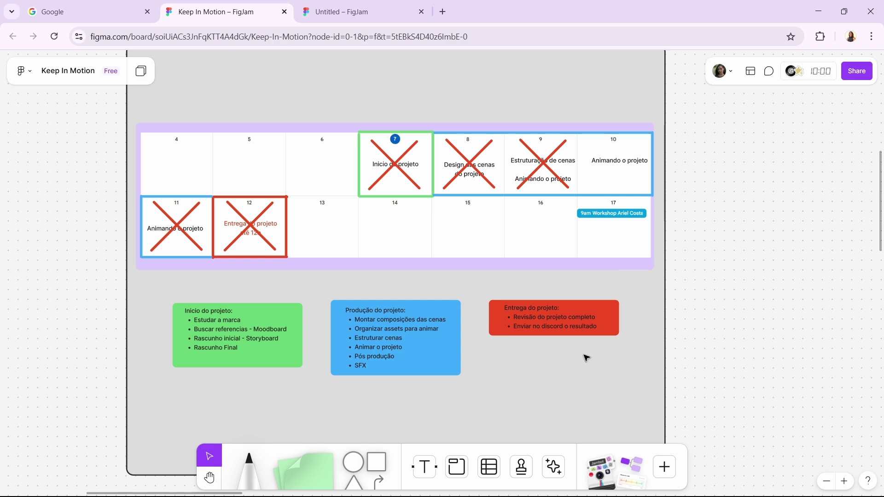
click(590, 322)
click(601, 372)
click(612, 328)
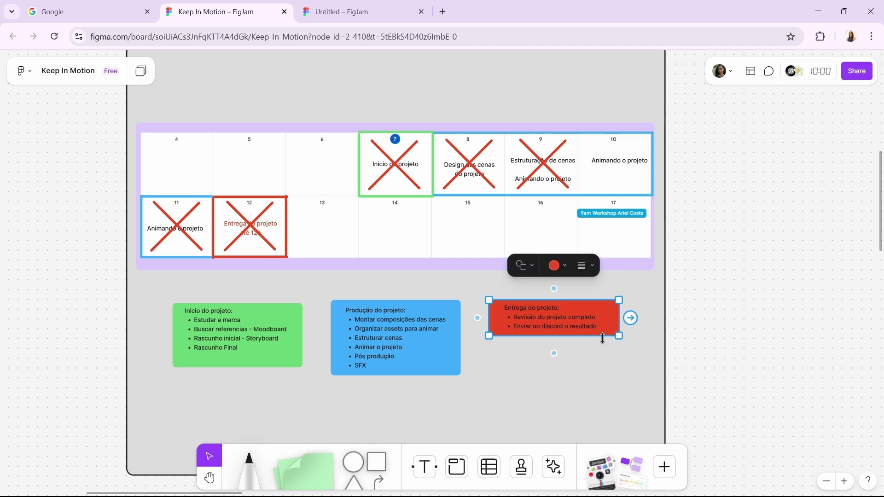
click(599, 379)
scroll(600, 371, down, 2)
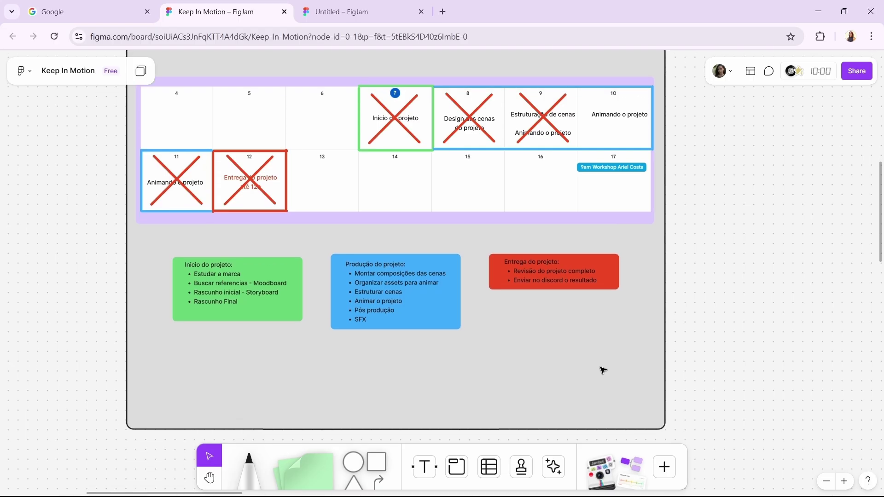
Review the "Idealização" section beside "Cronograma", including its rules and initial ideas and the schedule's calendar and task lists
scroll(576, 366, down, 2)
scroll(547, 363, down, 2)
key(h)
drag(286, 292, 602, 331)
drag(479, 304, 449, 275)
key(v)
scroll(430, 292, down, 2)
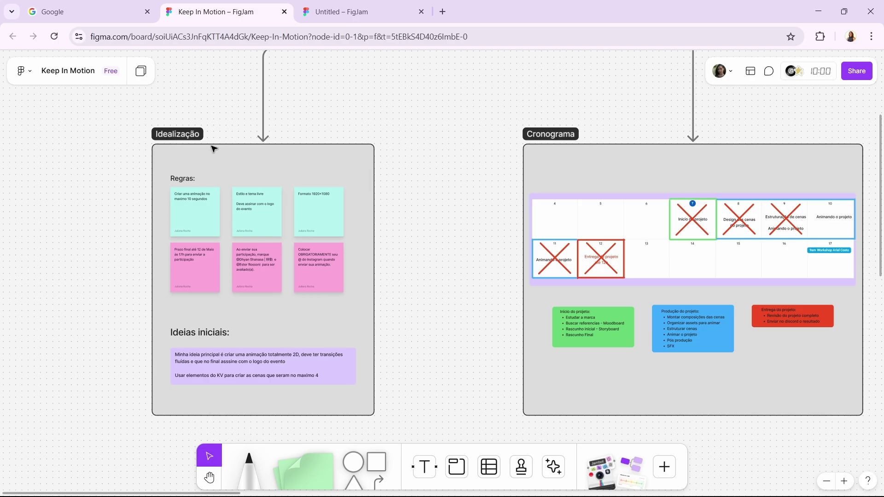
click(181, 145)
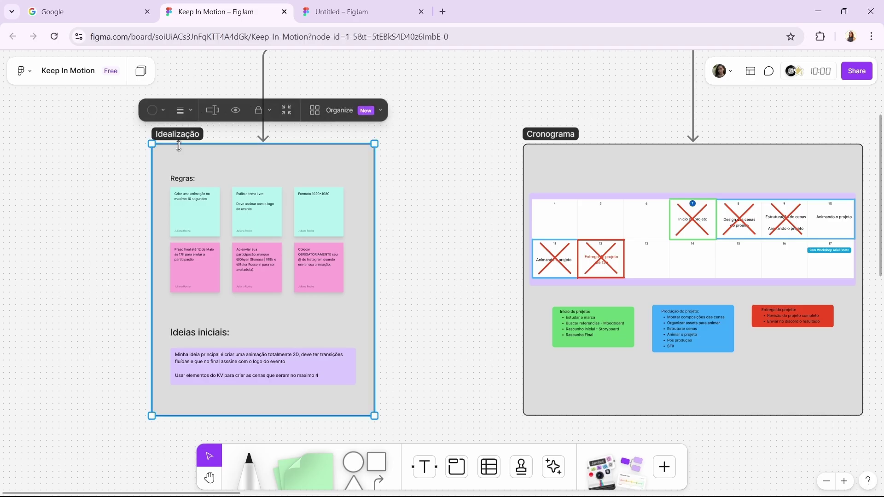
scroll(467, 191, right, 3)
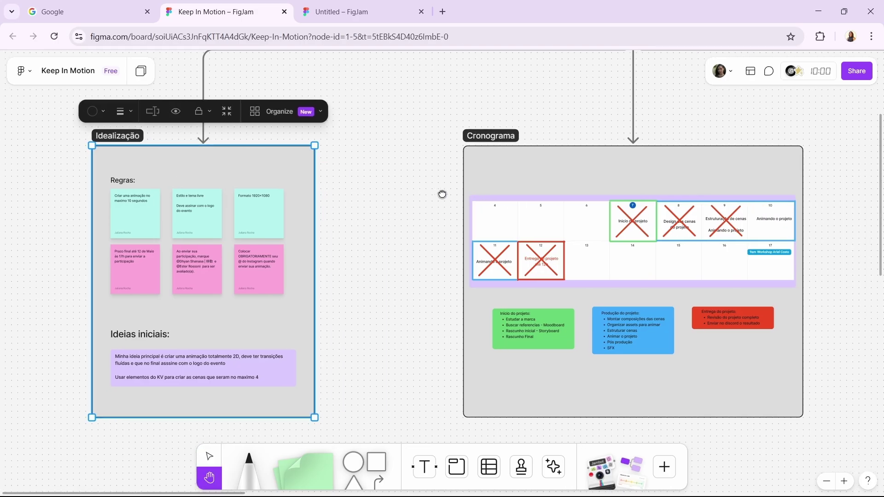
drag(434, 197, 276, 202)
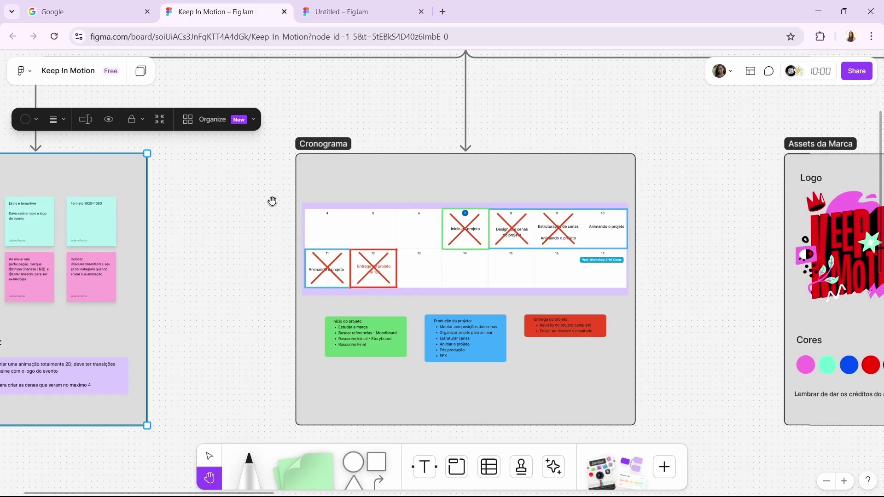
click(277, 203)
scroll(507, 257, up, 3)
scroll(479, 271, up, 2)
scroll(483, 271, down, 2)
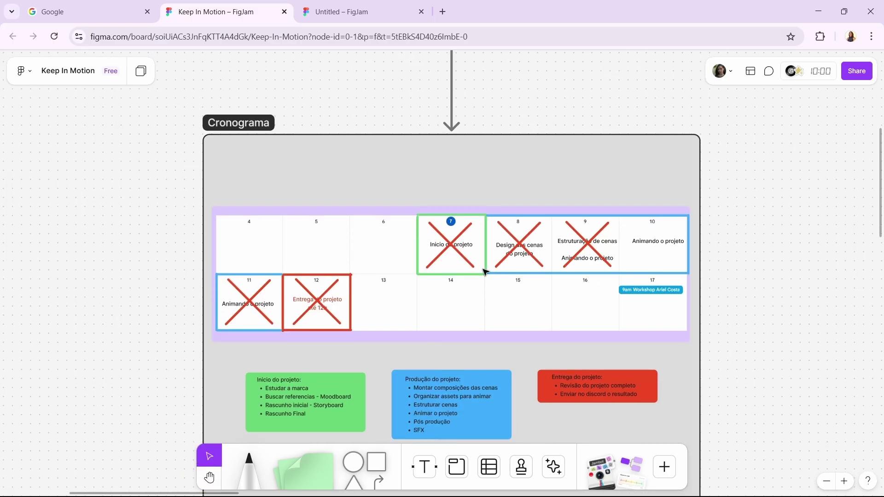
scroll(484, 260, down, 2)
scroll(469, 262, up, 1)
drag(426, 258, 460, 271)
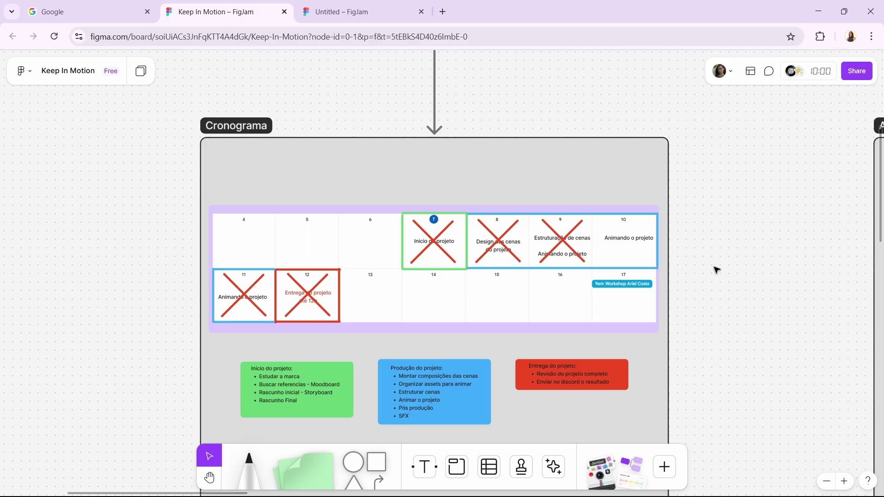
scroll(715, 269, down, 1)
scroll(824, 371, down, 3)
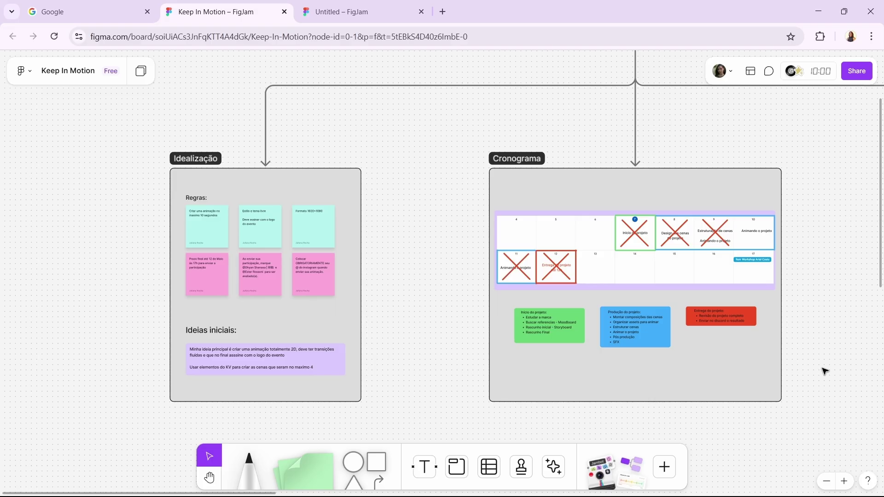
Examine the "Assets da Marca" section, including its logo, colour palette circles and supporting elements
drag(824, 371, 406, 369)
scroll(750, 289, up, 1)
scroll(750, 288, right, 2)
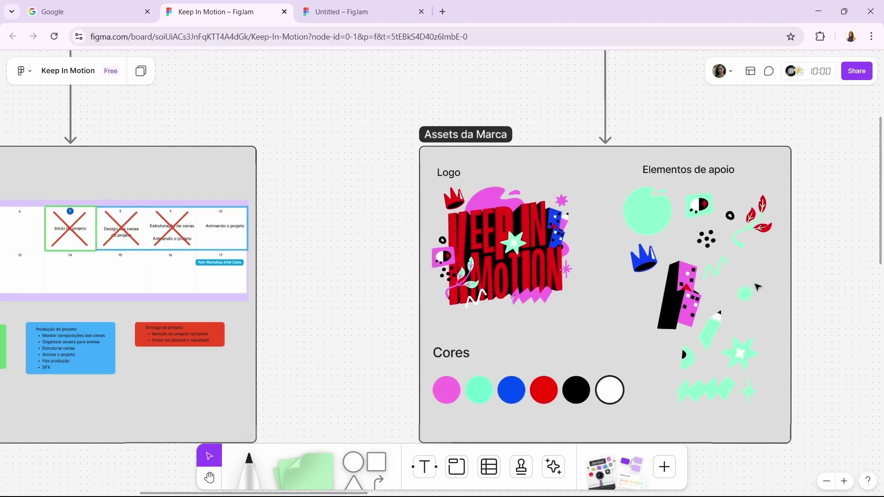
key(h)
scroll(829, 275, up, 3)
drag(754, 259, 716, 250)
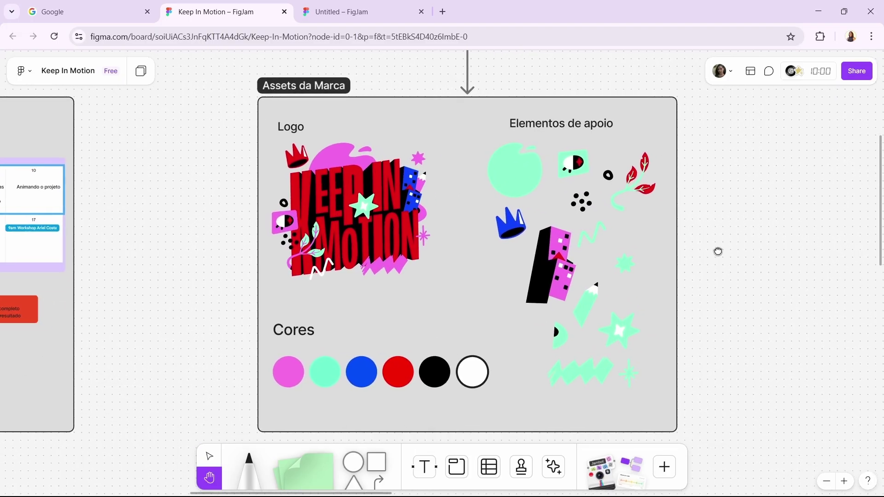
key(v)
scroll(716, 263, down, 1)
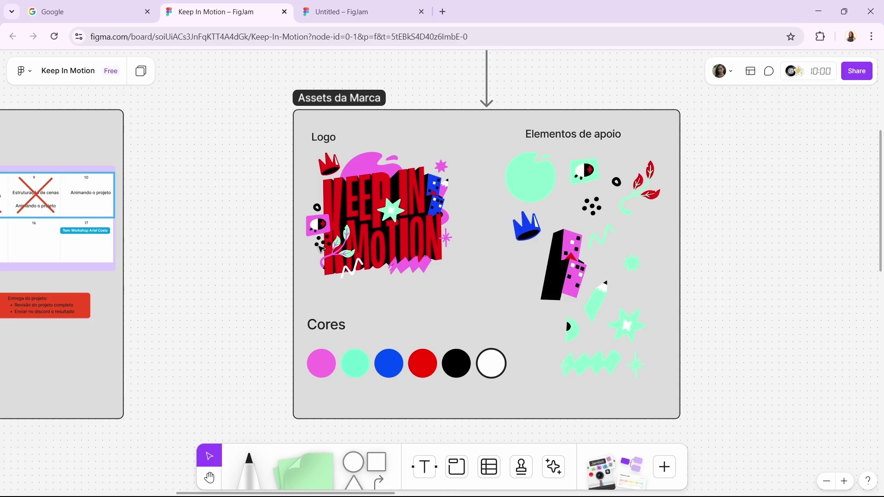
drag(251, 368, 437, 377)
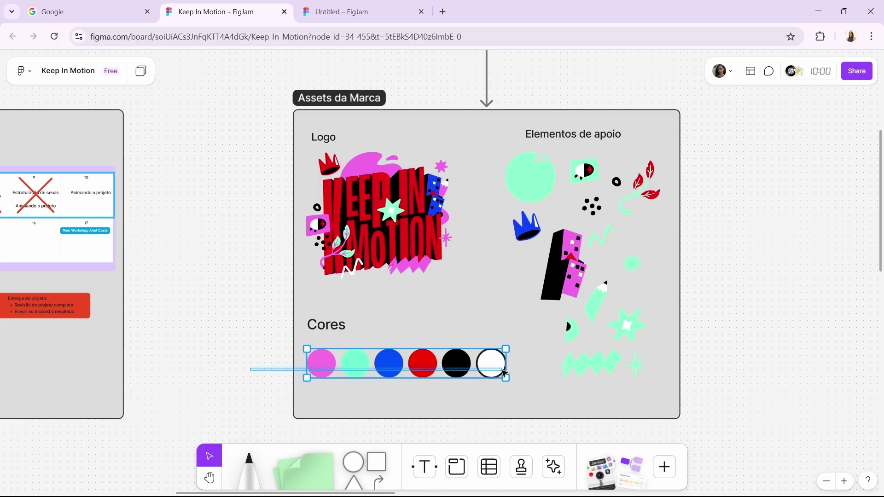
click(249, 375)
drag(743, 128, 511, 379)
click(728, 267)
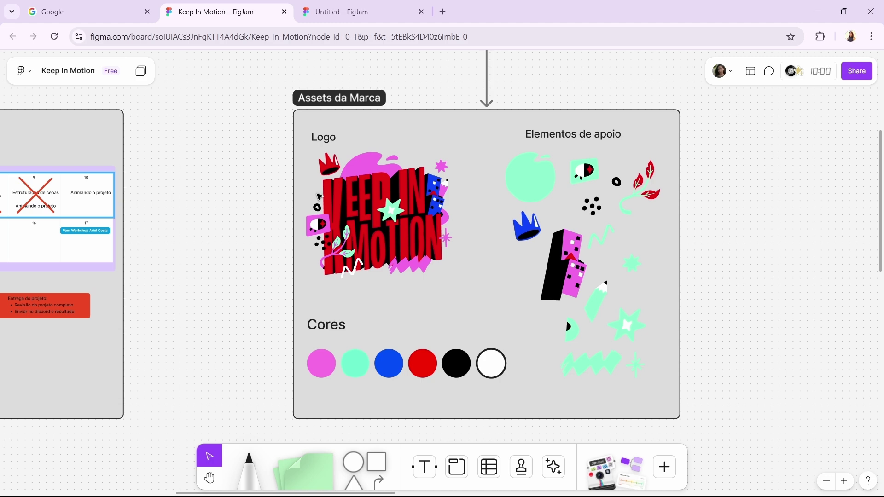
scroll(280, 302, down, 3)
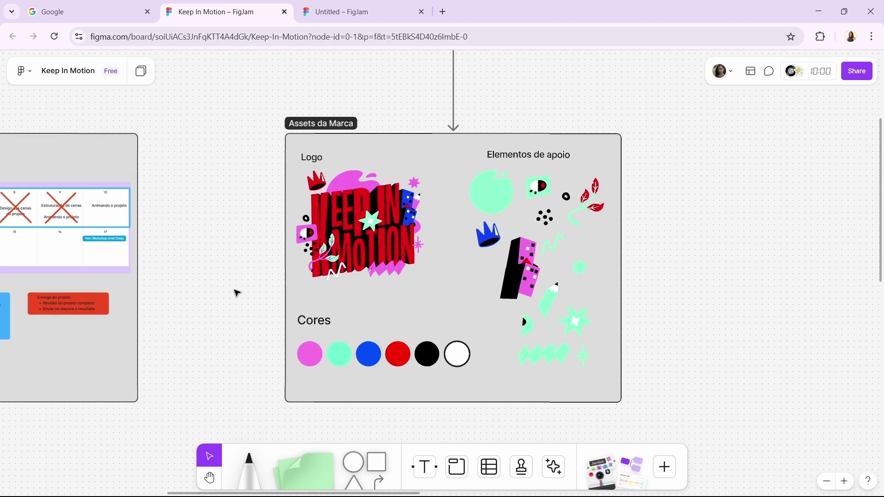
Move the "Cronograma" and "Assets da Marca" sections closer to "Idealização" to narrow the gaps between them
key(h)
drag(209, 278, 556, 279)
scroll(553, 282, down, 2)
key(v)
scroll(575, 285, down, 2)
scroll(574, 286, up, 1)
key(h)
key(v)
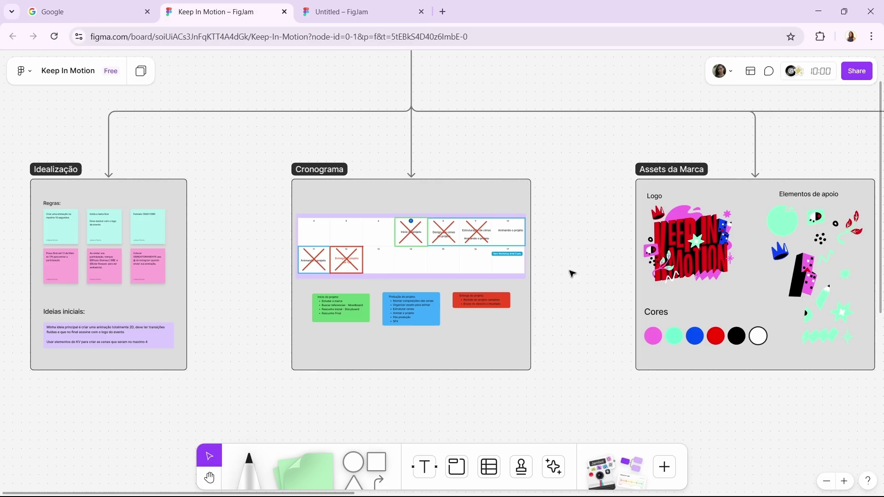
click(514, 192)
drag(522, 198, 452, 197)
drag(682, 189, 543, 189)
click(772, 260)
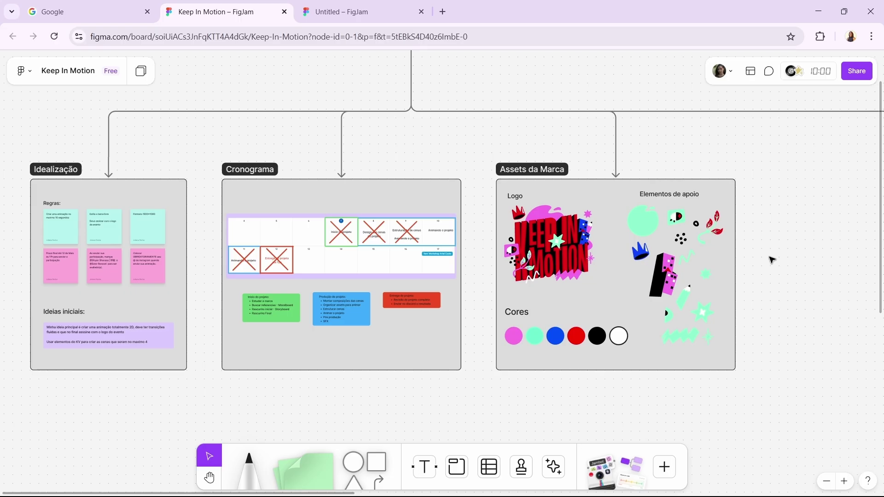
Review the "Idealização", "Cronograma" and "Assets da Marca" sections together with their connecting arrows
drag(454, 142, 516, 152)
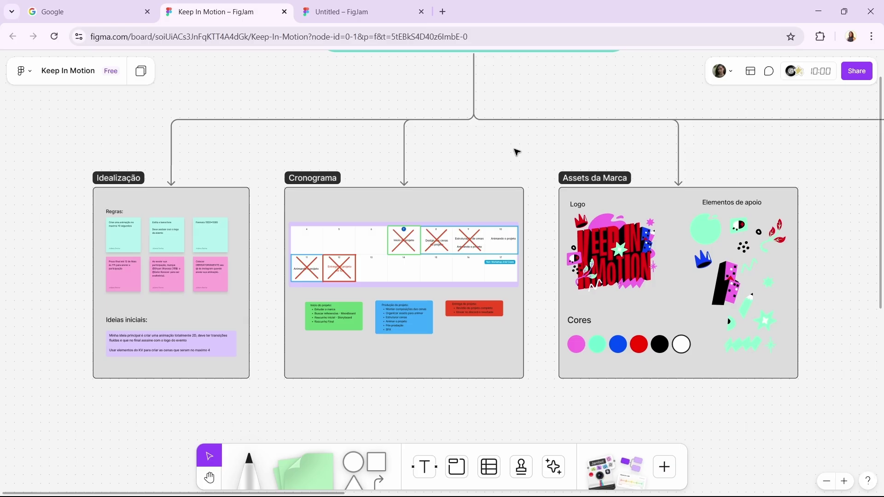
scroll(253, 351, up, 1)
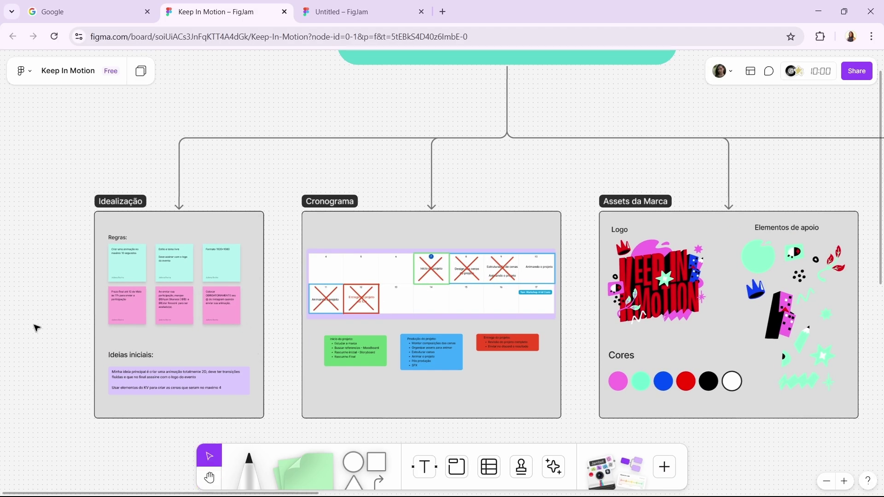
scroll(252, 308, up, 1)
scroll(249, 301, right, 2)
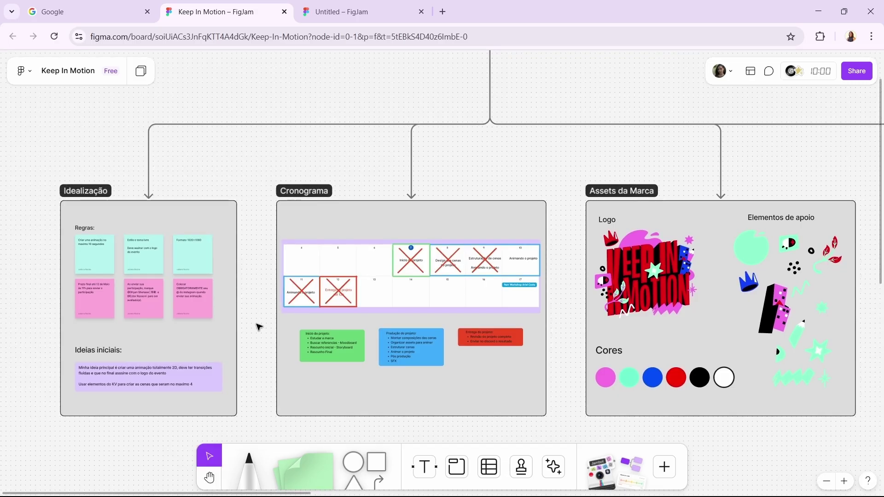
scroll(259, 327, down, 1)
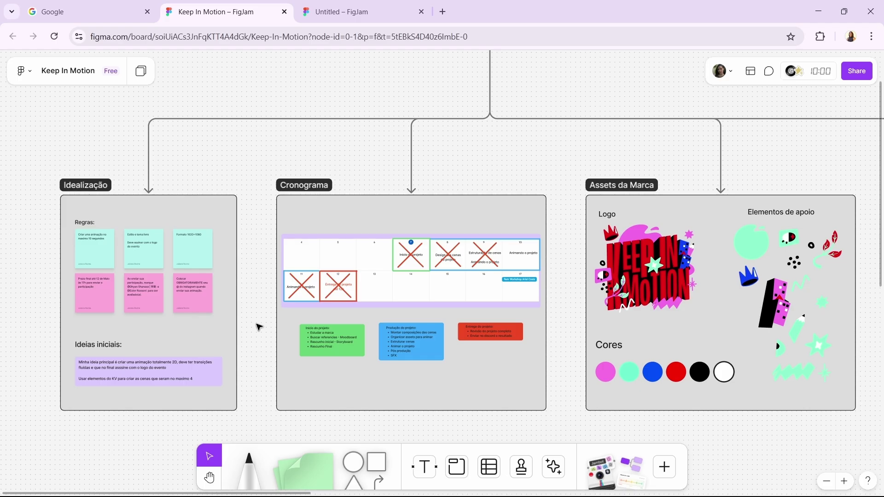
scroll(258, 327, down, 2)
scroll(253, 322, up, 1)
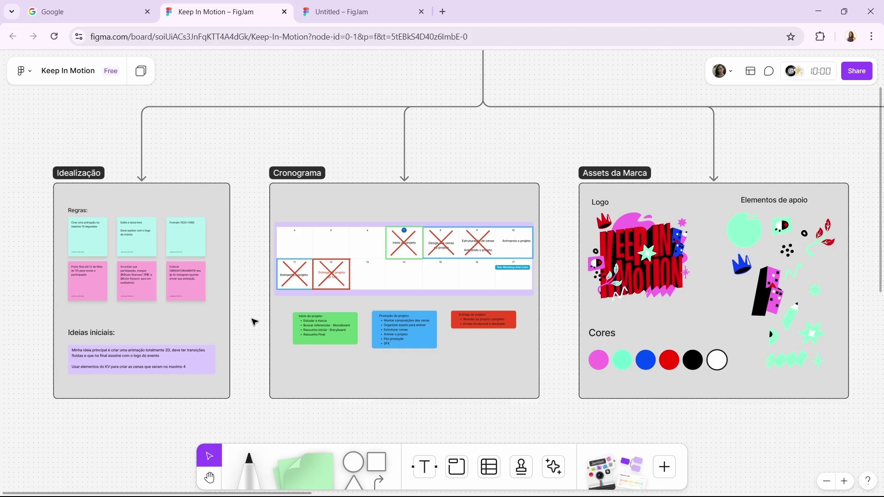
Add the text "1- analisar e interpretar o briefing" in the empty area below the sections
scroll(253, 322, down, 5)
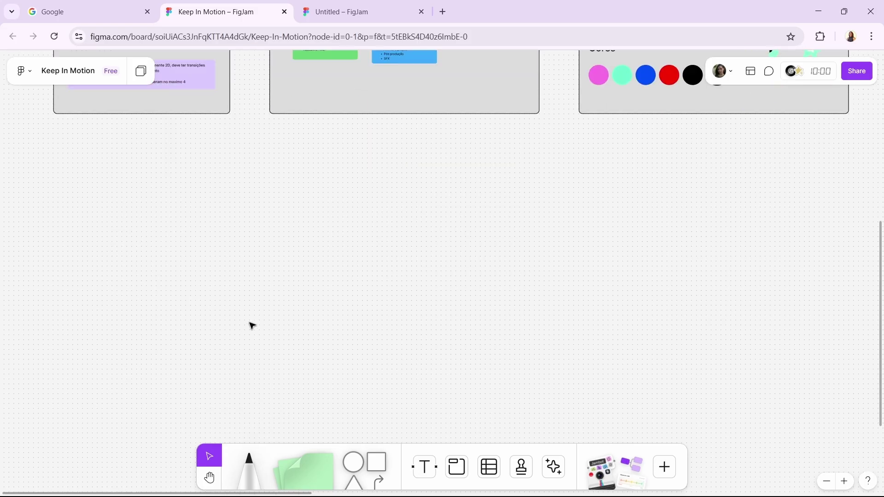
click(425, 467)
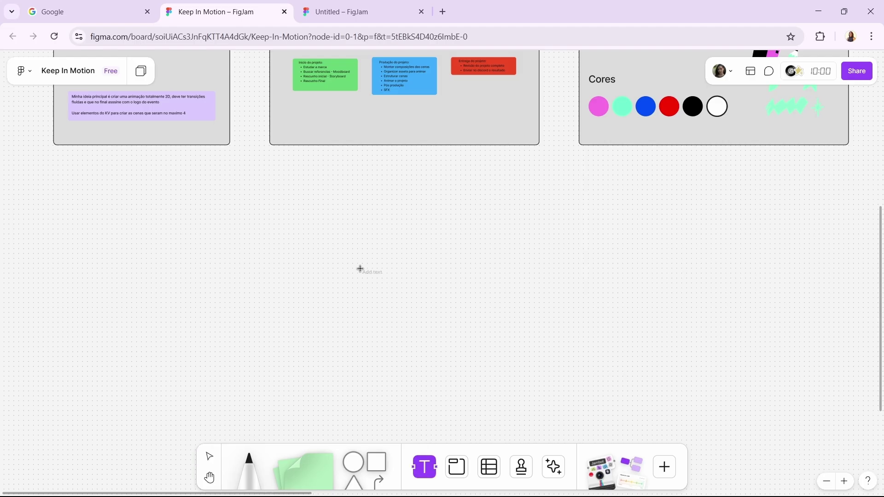
click(333, 251)
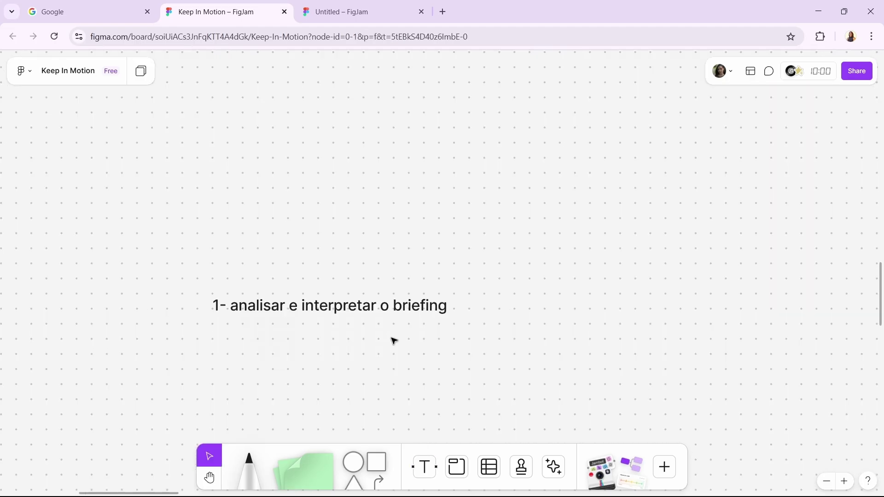
Add a second list line reading "2- analise de assets" beneath the briefing line
scroll(391, 340, down, 2)
key(ctrl+z)
double_click(218, 284)
click(228, 291)
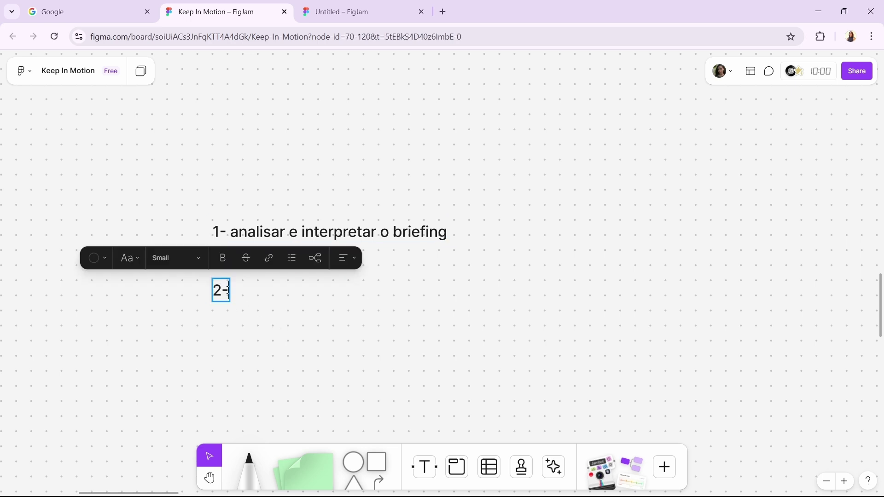
text(analise de assets)
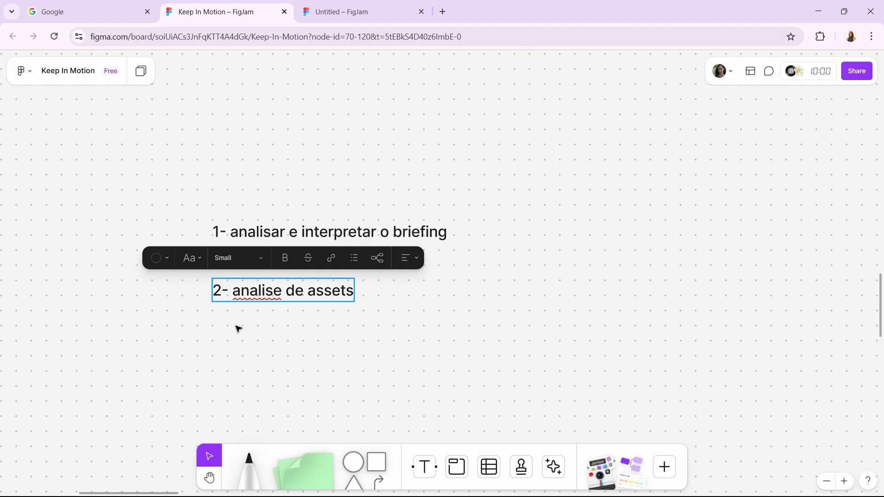
key(Escape)
key(Escape)
Duplicate the second line below itself and replace its text with "3- começar a organizar todas as informações"
drag(266, 295, 270, 354)
click(432, 349)
scroll(407, 367, down, 2)
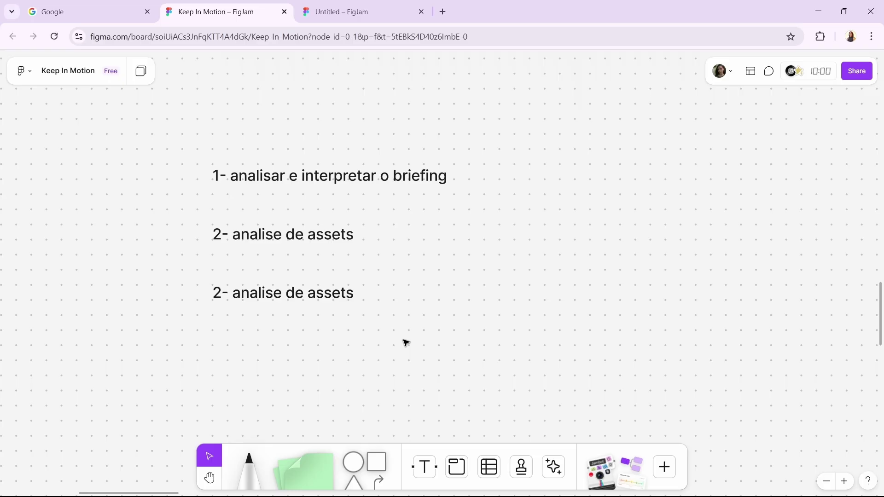
double_click(291, 302)
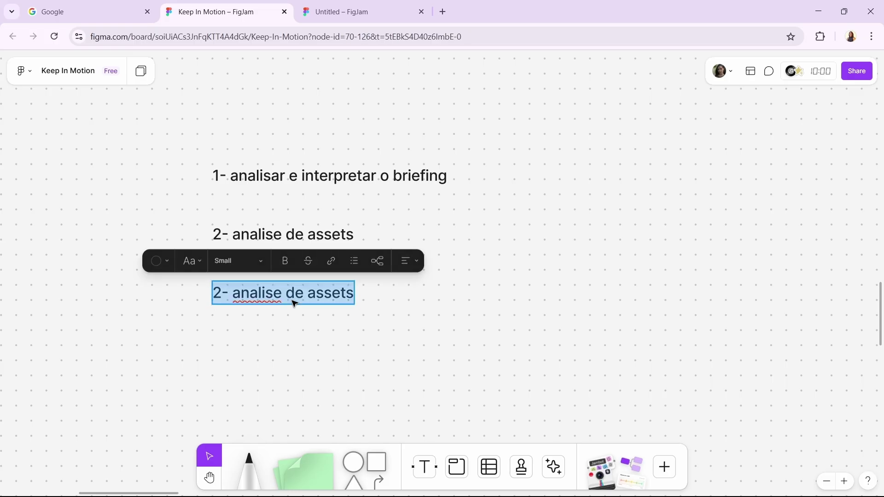
click(316, 296)
drag(241, 296, 379, 292)
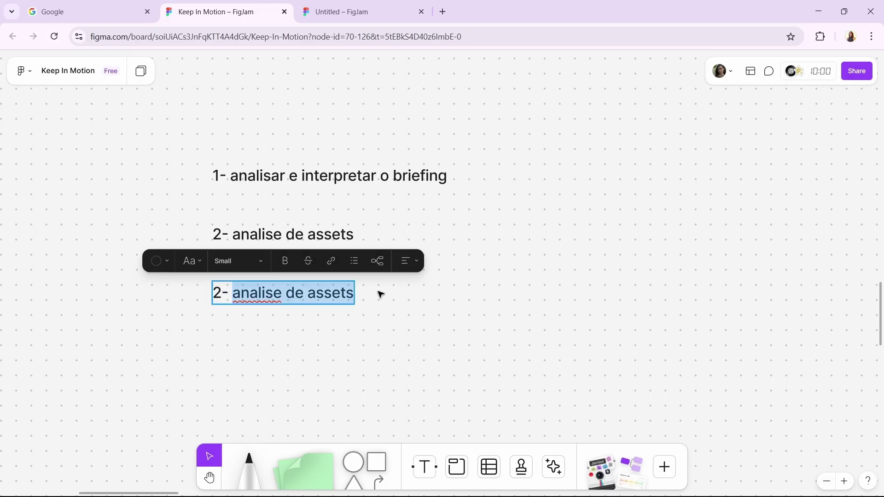
key(ctrl+a)
text(3-)
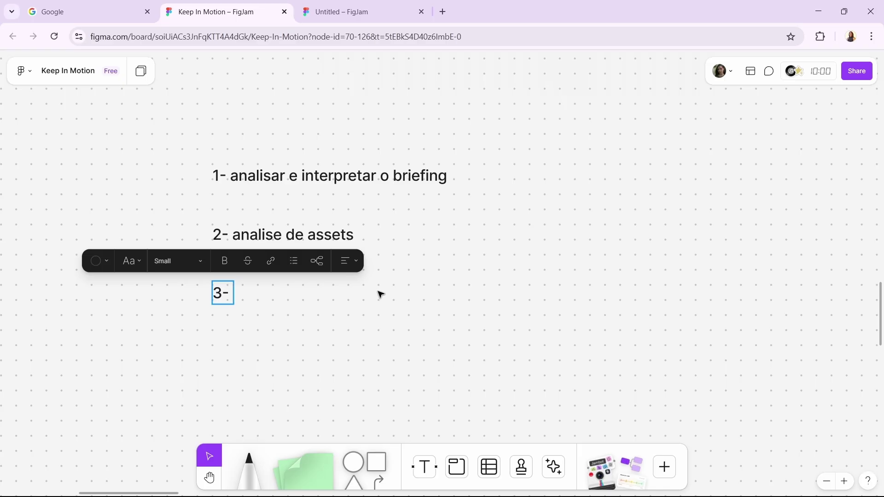
text( começar a or)
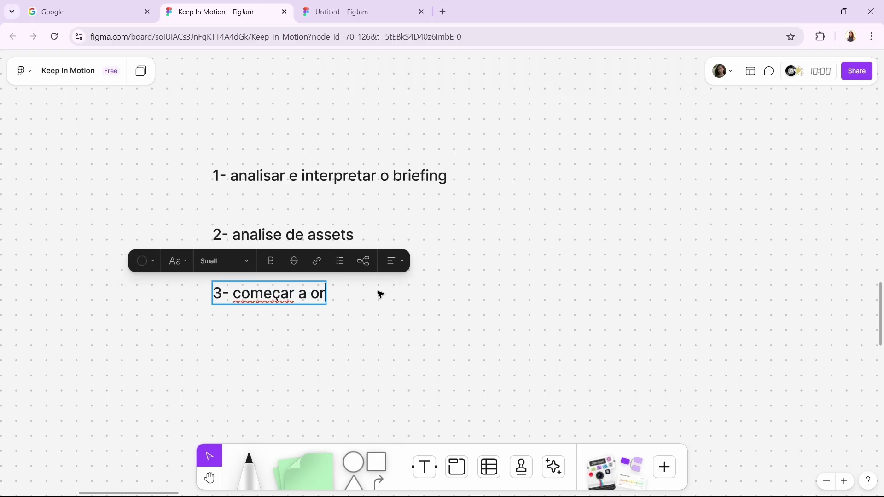
text(ganizar todas)
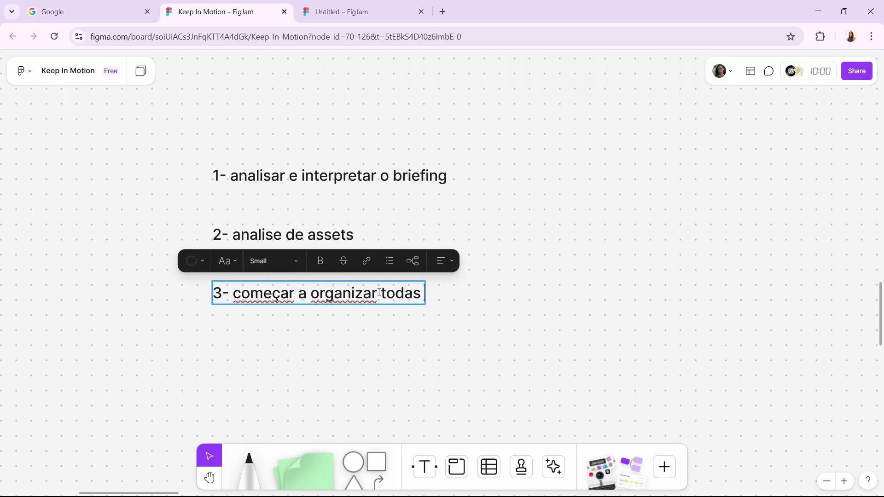
text( as informações)
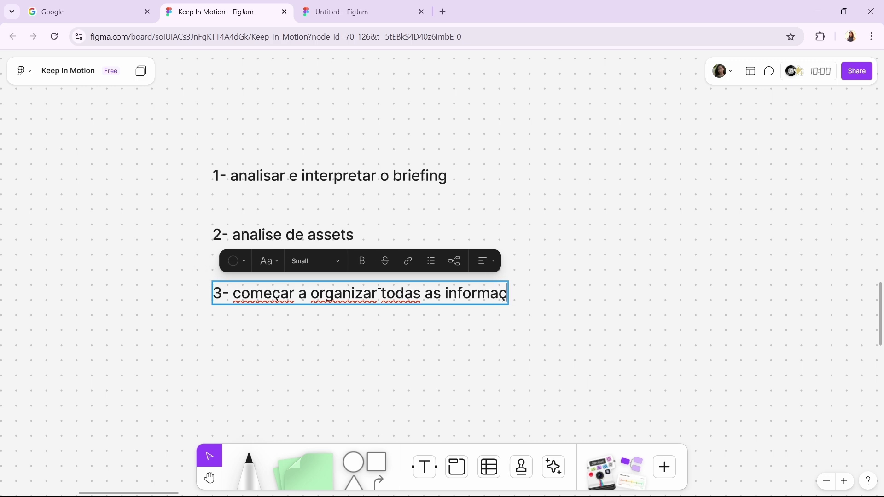
click(494, 195)
drag(533, 198, 295, 136)
click(612, 211)
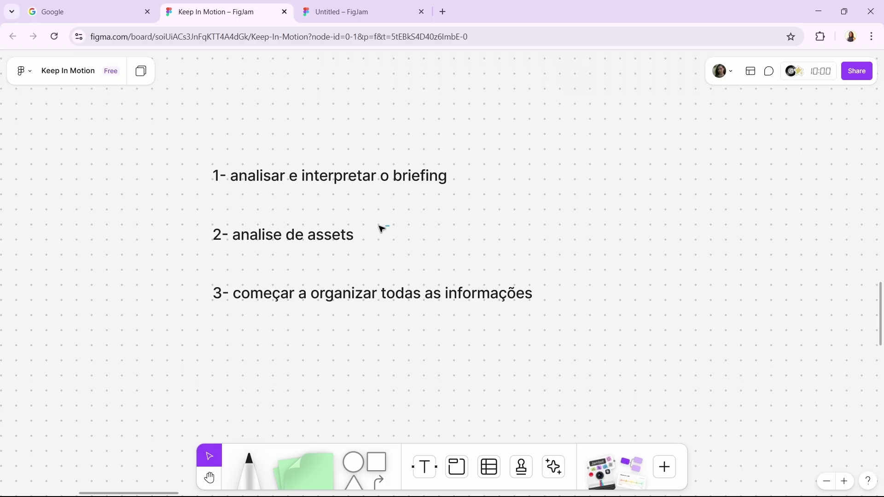
drag(382, 228, 305, 259)
click(453, 245)
click(509, 297)
click(569, 346)
Duplicate the third line beside itself, replace the copy's text with "Figma", and leave a small gap between them
drag(347, 302, 653, 302)
double_click(653, 299)
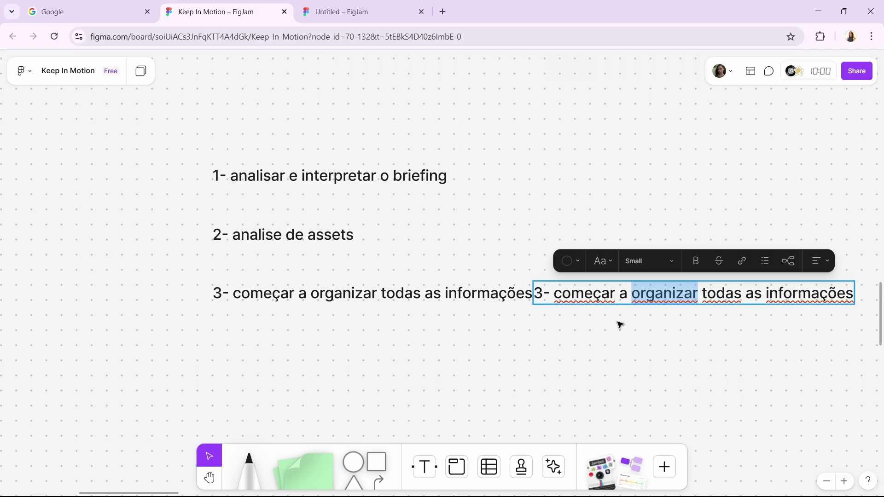
key(ctrl+a)
key(BackSpace)
text(Figma)
key(Escape)
mouse_move(569, 297)
mouse_down()
mouse_move(631, 297)
mouse_move(584, 296)
mouse_up()
click(586, 353)
click(631, 347)
click(597, 293)
click(639, 338)
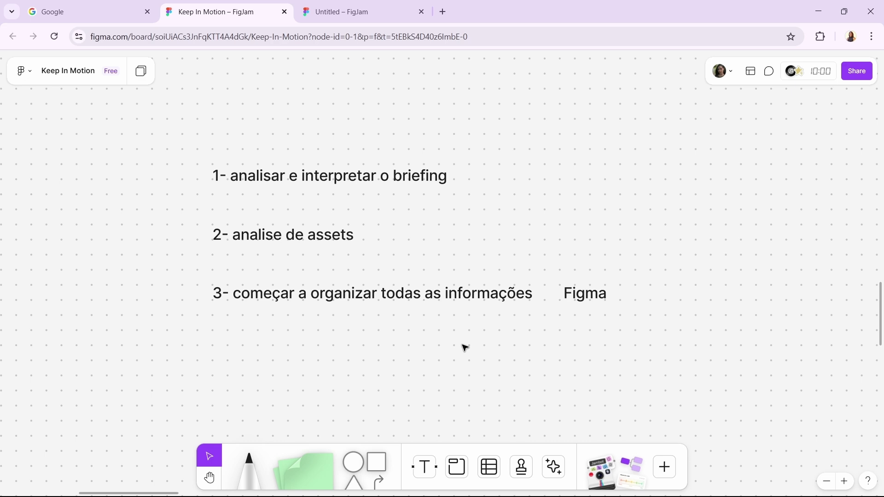
click(241, 461)
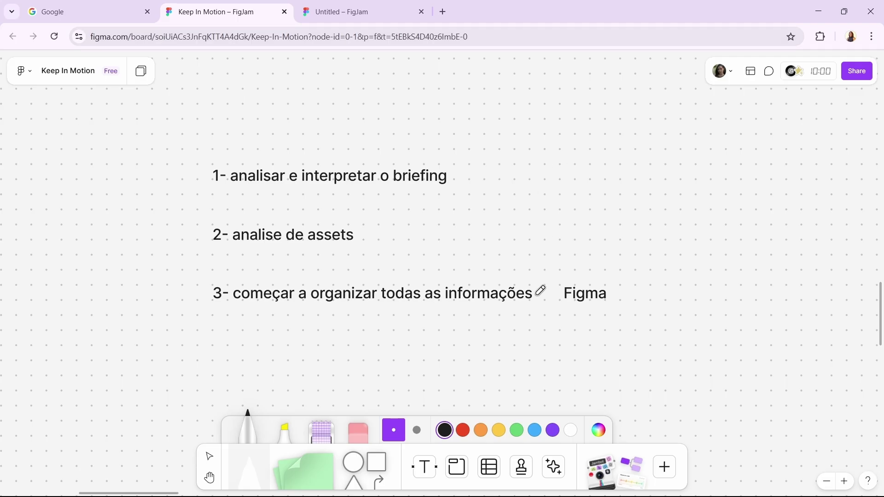
drag(574, 221, 773, 205)
key(ctrl+z)
click(308, 474)
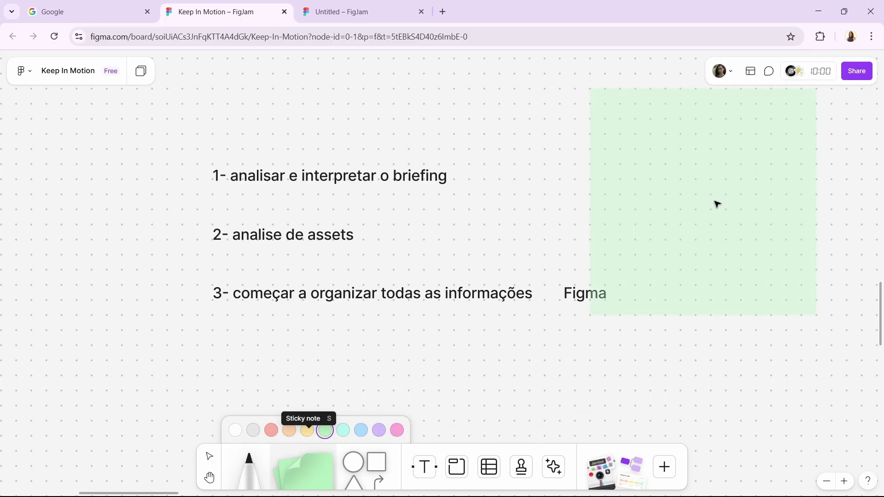
click(700, 249)
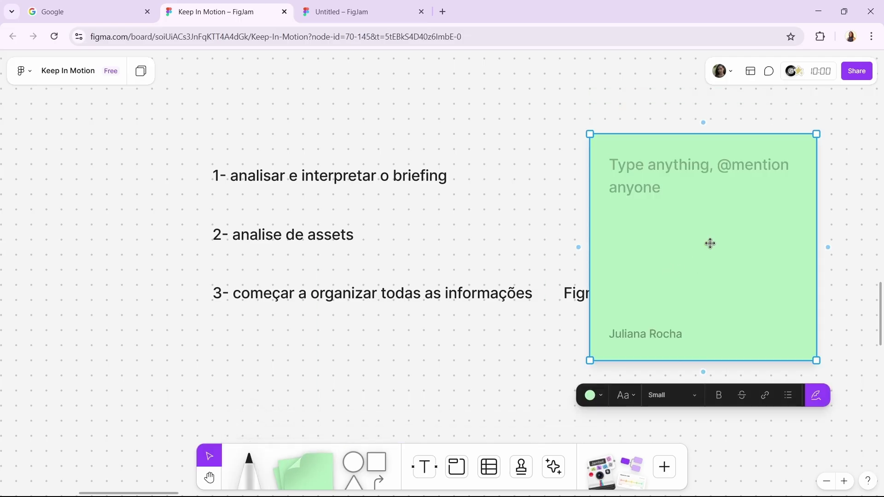
key(ctrl+z)
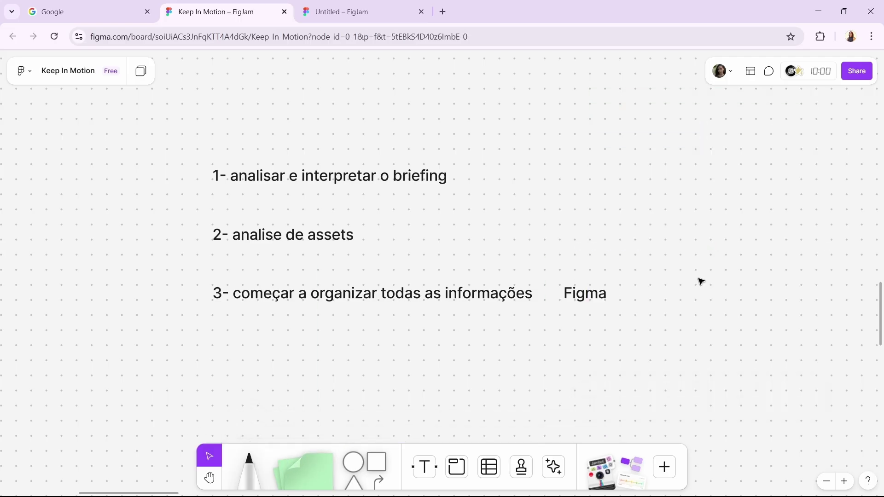
Draw a short black horizontal line in the gap between "3- começar a organizar todas as informações" and "Figma"
click(249, 466)
mouse_move(533, 293)
mouse_down()
mouse_move(598, 294)
mouse_move(565, 297)
mouse_up()
key(Escape)
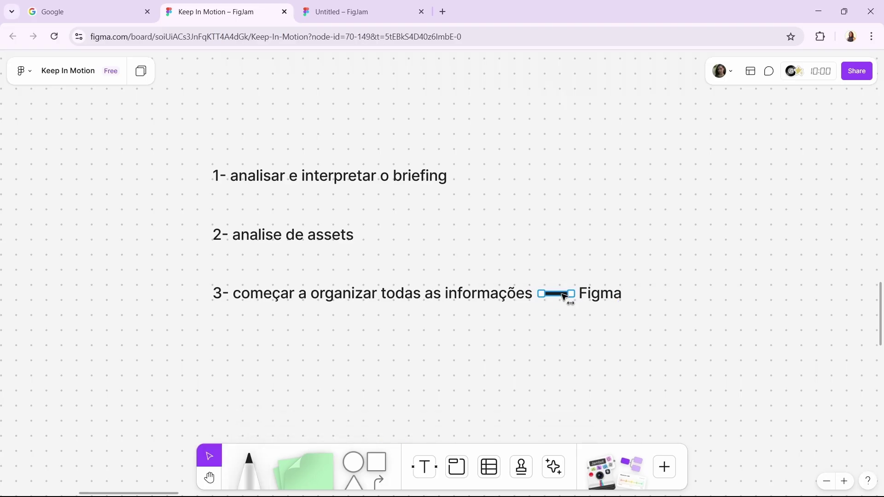
click(564, 348)
drag(643, 338, 418, 274)
click(513, 352)
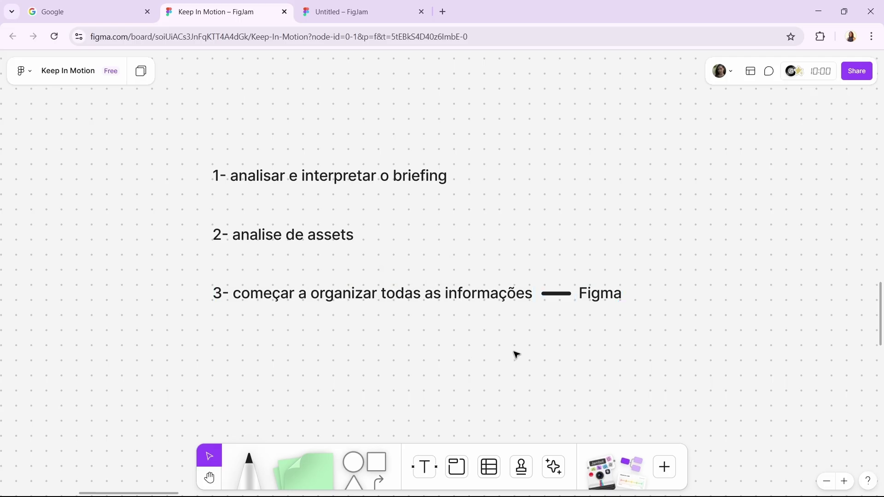